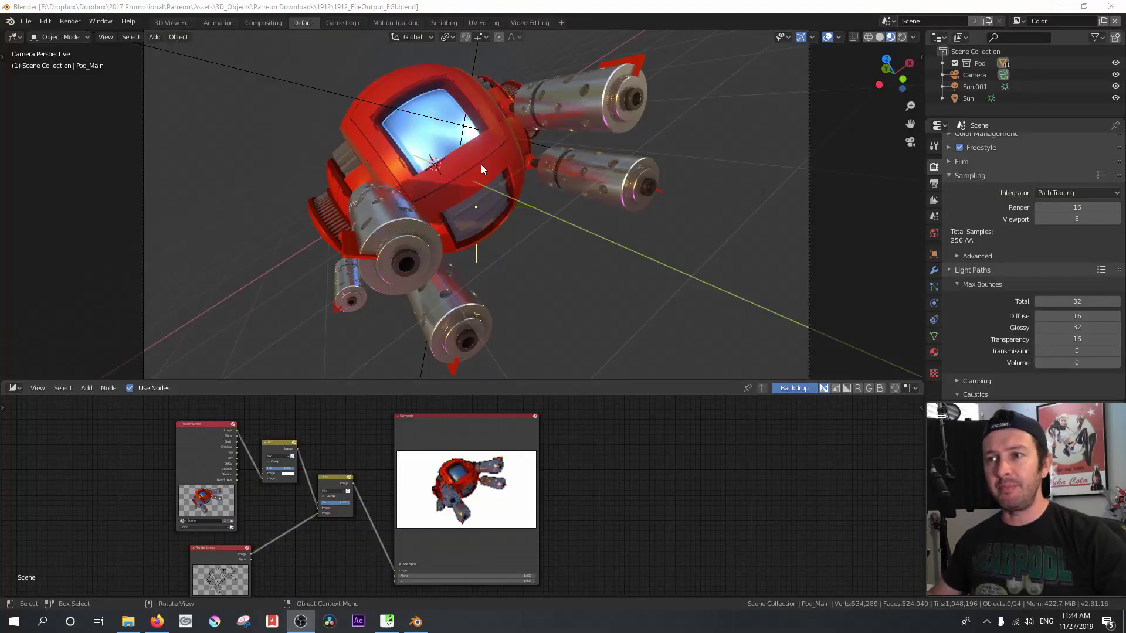
Switch the lower editor to the Shader Editor and select the HullRed2 material
{"action": "left_click", "coordinate": [13, 388]}
{"action": "left_click", "coordinate": [49, 472]}
{"action": "key", "text": "Home"}
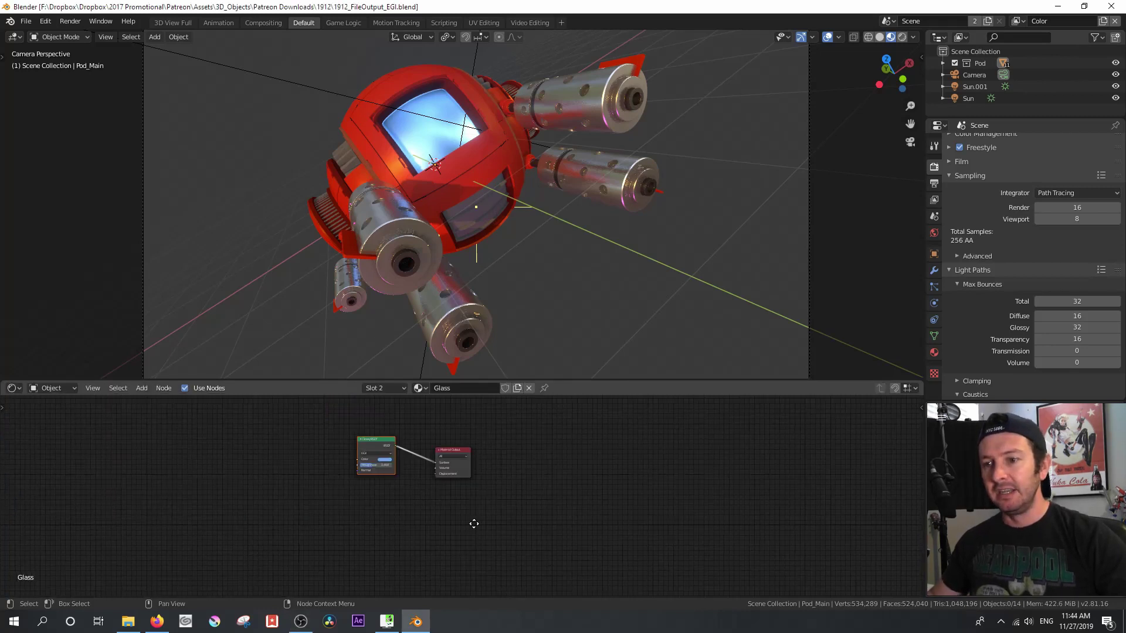
{"action": "left_click", "coordinate": [934, 353]}
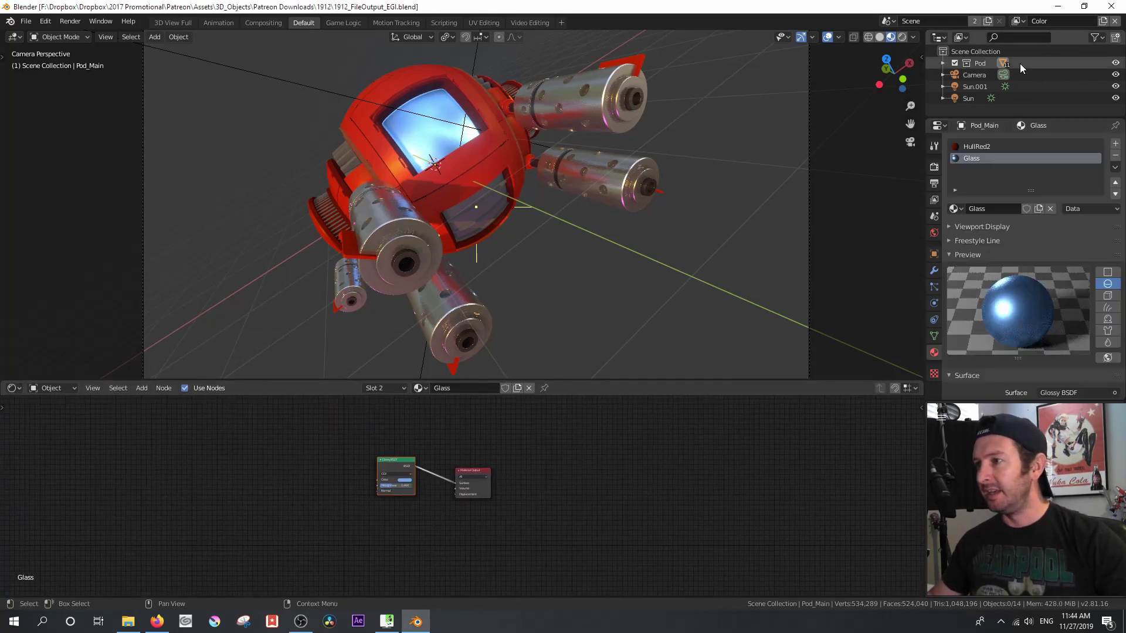
{"action": "left_click", "coordinate": [976, 146]}
Try linking Diffuse BSDF to Surface, undo it, then inspect the gun cylinders' Glossy BSDF material
{"action": "scroll", "coordinate": [425, 444], "scroll_direction": "up", "scroll_amount": 3}
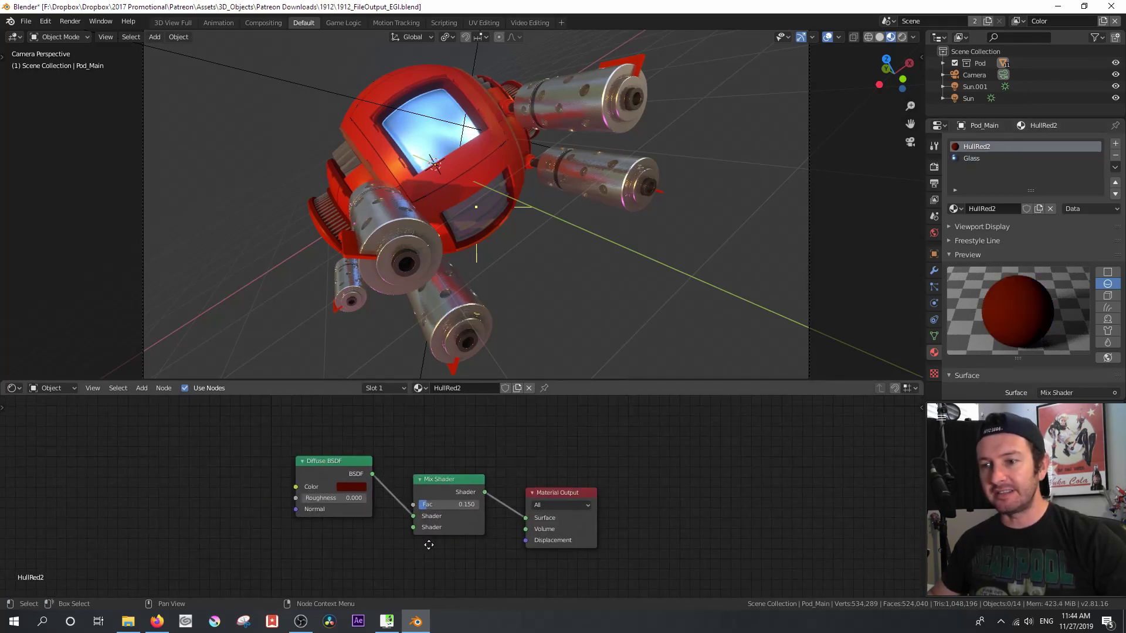
{"action": "left_click_drag", "start_coordinate": [389, 481], "coordinate": [554, 527]}
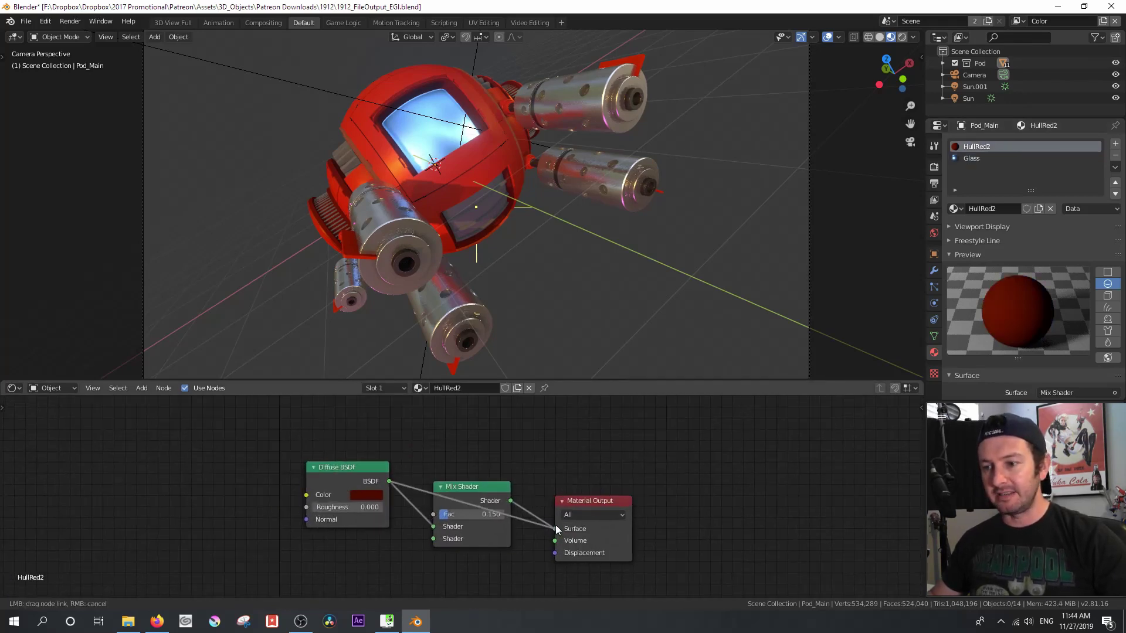
{"action": "key", "text": "ctrl+z"}
{"action": "key", "text": "ctrl+z"}
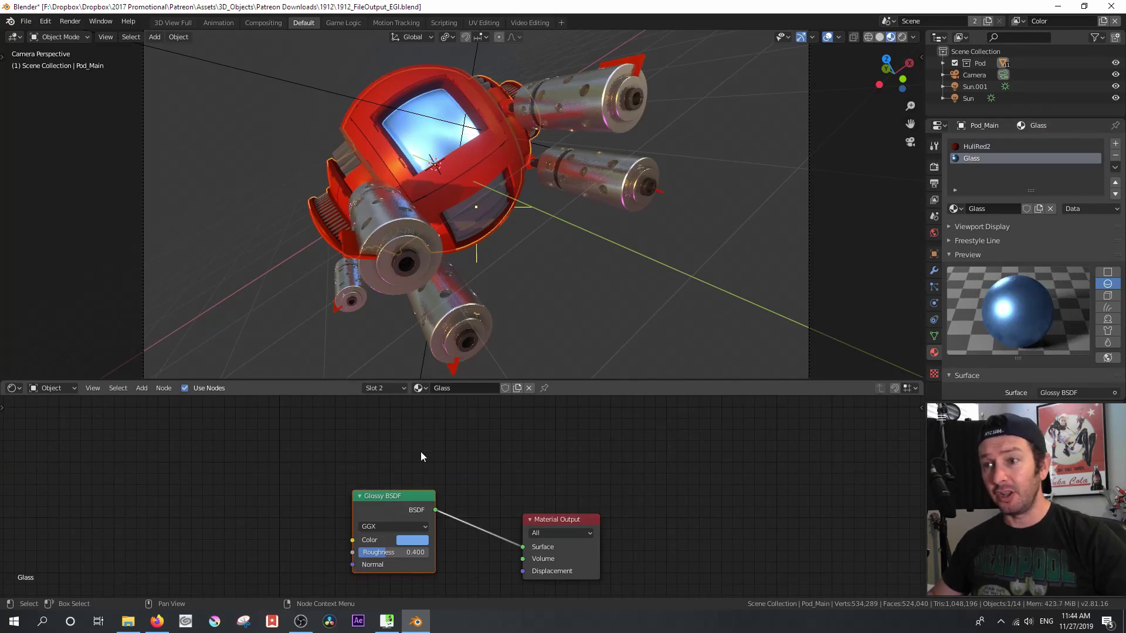
{"action": "left_click", "coordinate": [389, 213]}
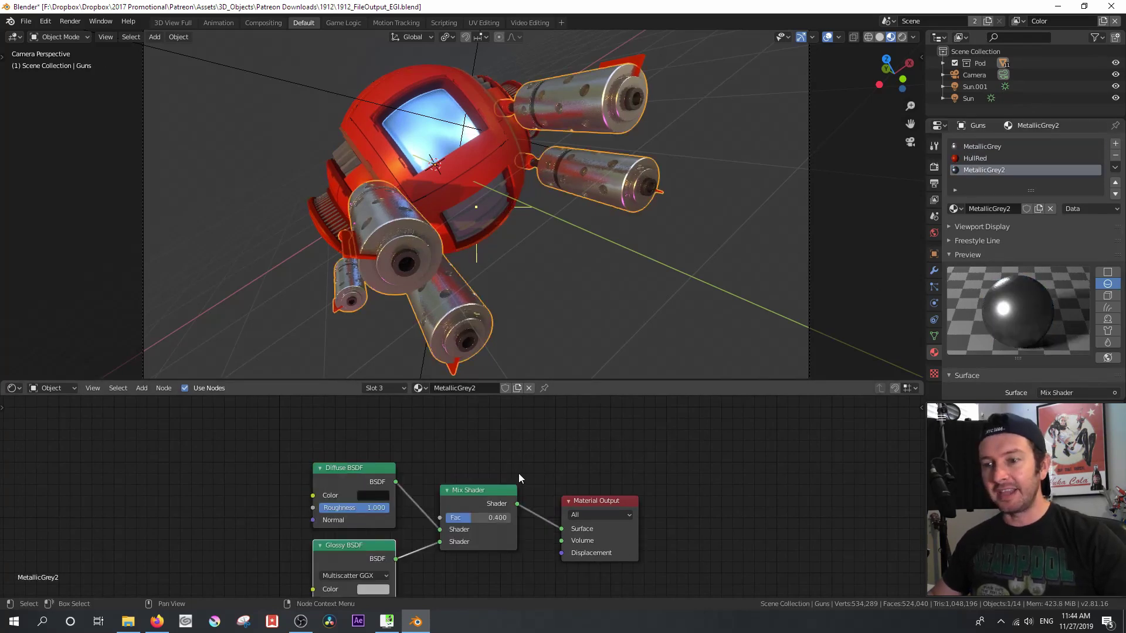
{"action": "key", "text": "Home"}
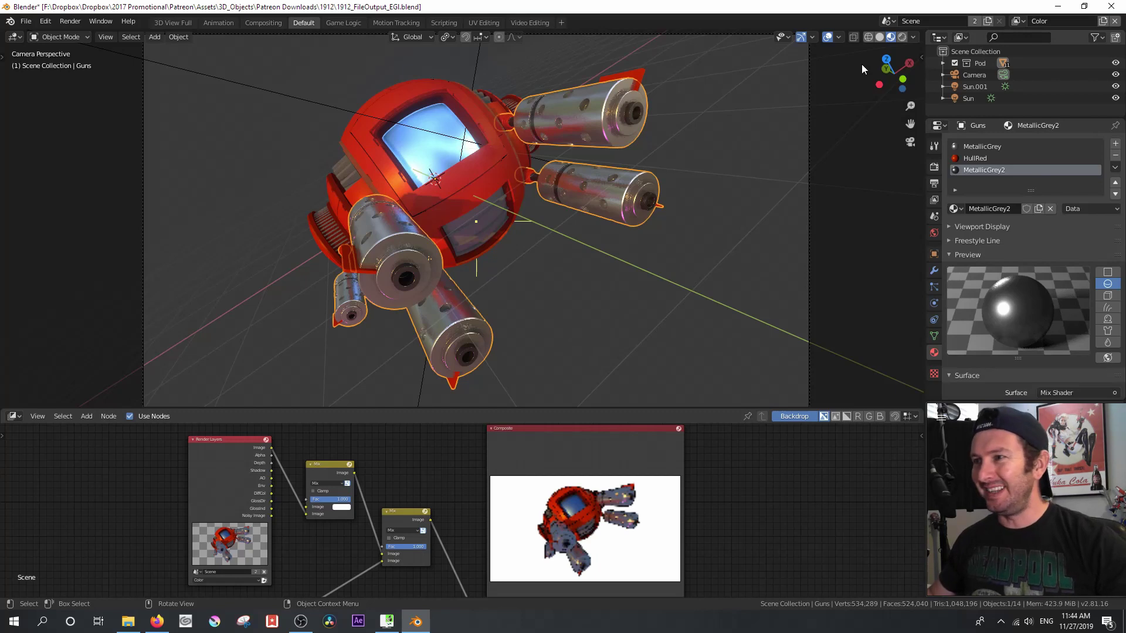
{"action": "key", "text": "z"}
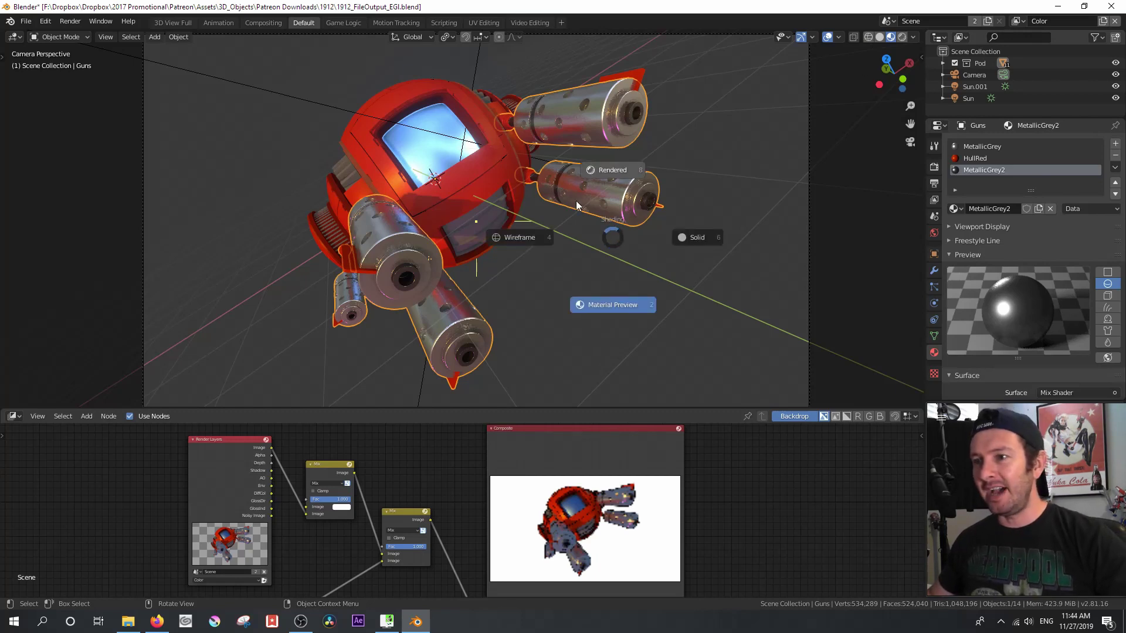
{"action": "left_click", "coordinate": [518, 236]}
{"action": "key", "text": "z"}
{"action": "left_click", "coordinate": [599, 237]}
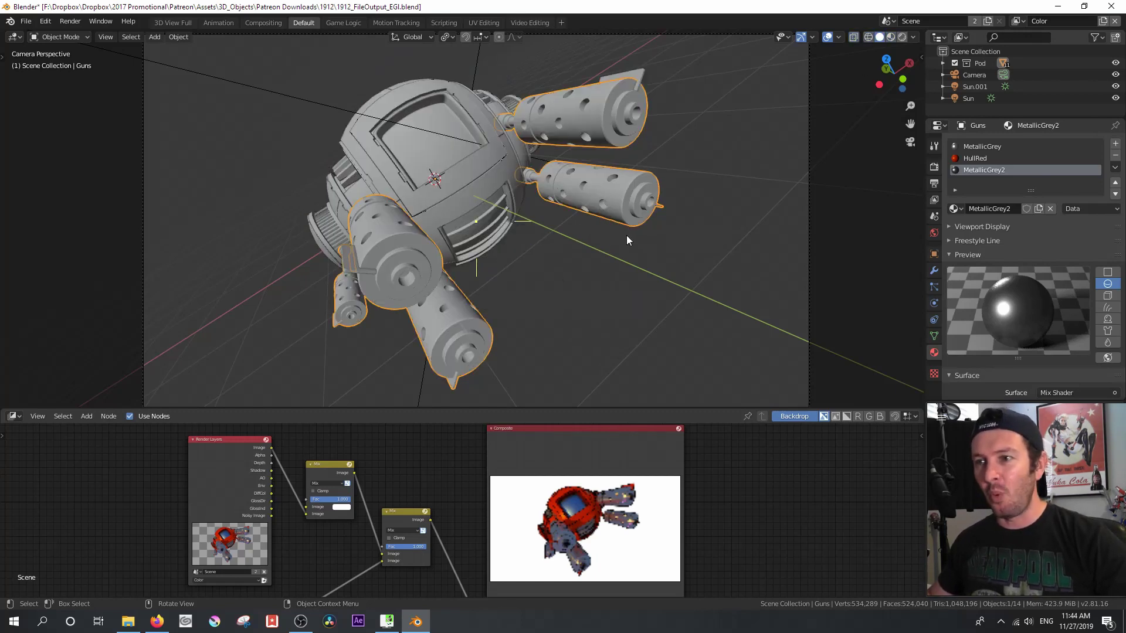
{"action": "key", "text": "z"}
{"action": "left_click", "coordinate": [624, 168]}
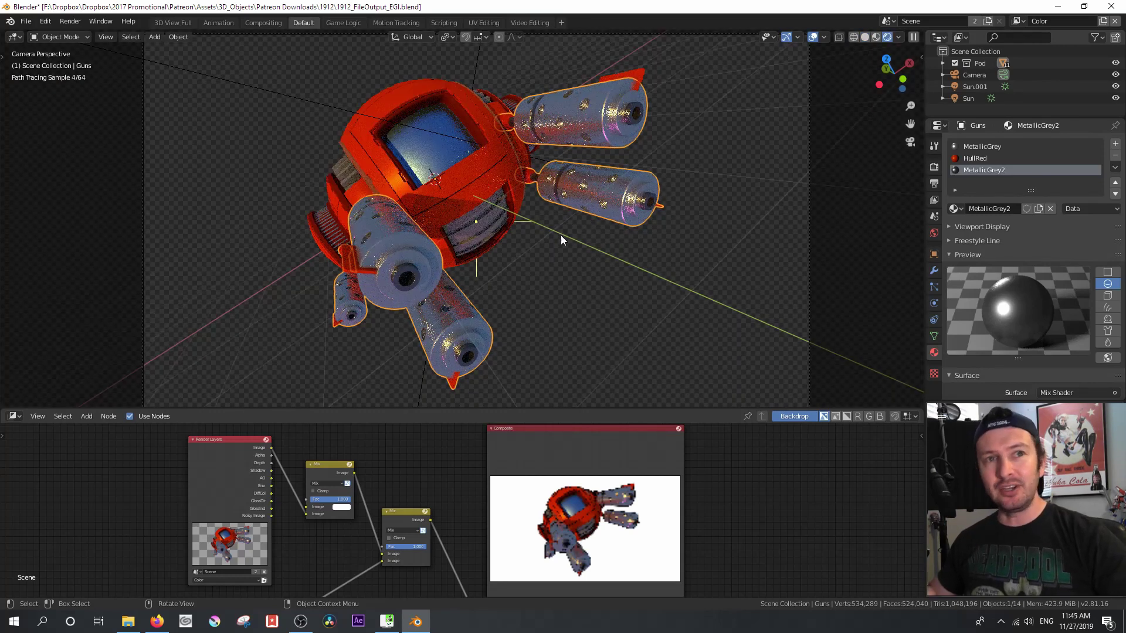
{"action": "key", "text": "z"}
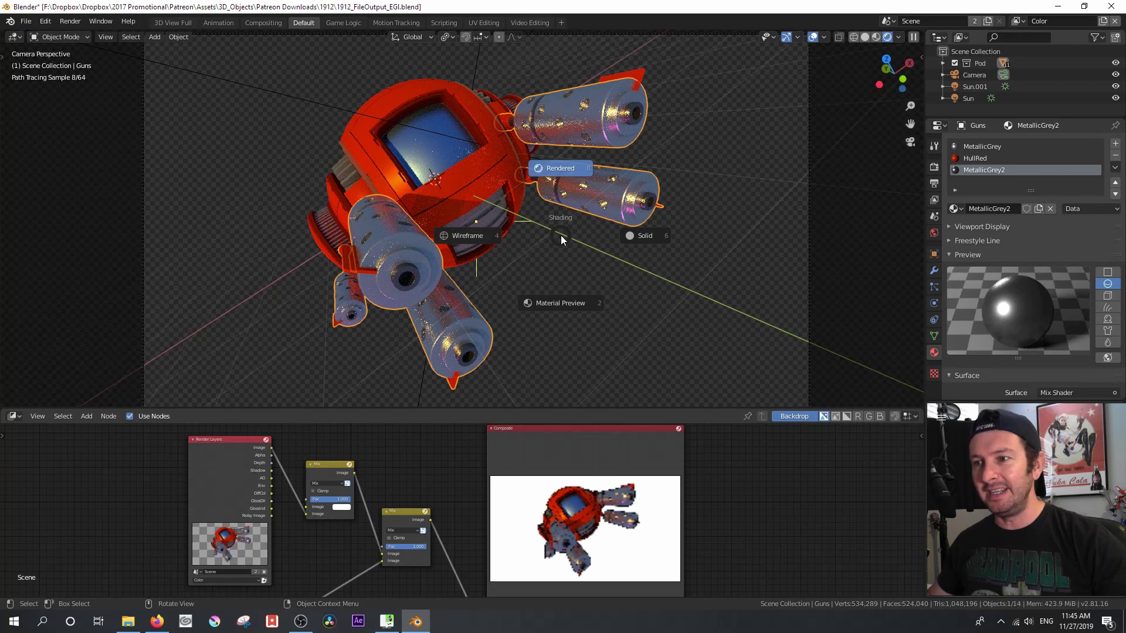
{"action": "left_click", "coordinate": [568, 304]}
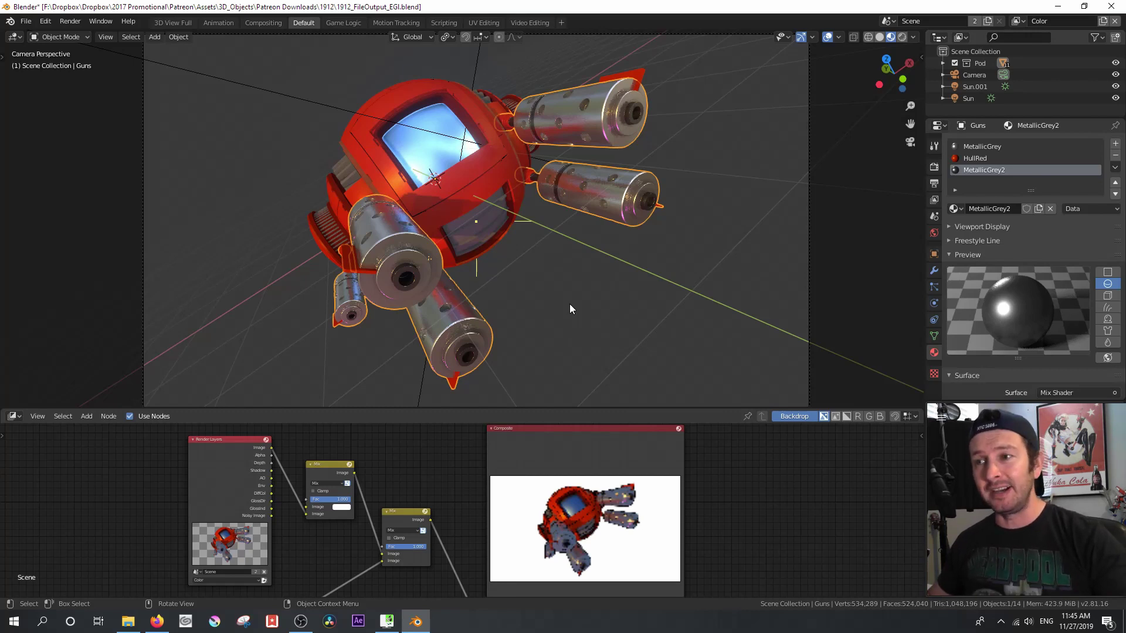
{"action": "middle_click_drag", "start_coordinate": [578, 283], "coordinate": [392, 243]}
{"action": "middle_click_drag", "start_coordinate": [580, 243], "coordinate": [427, 255]}
{"action": "key", "text": "KP_0"}
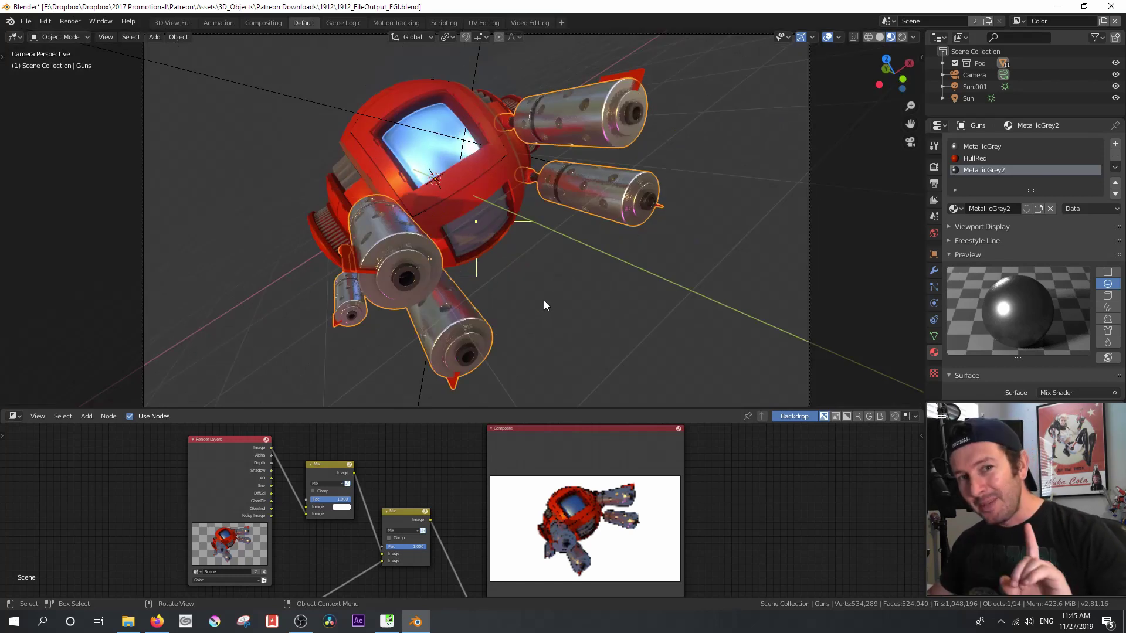
Switch the viewport to Rendered shading and display the Ambient Occlusion render pass
{"action": "left_click", "coordinate": [914, 37]}
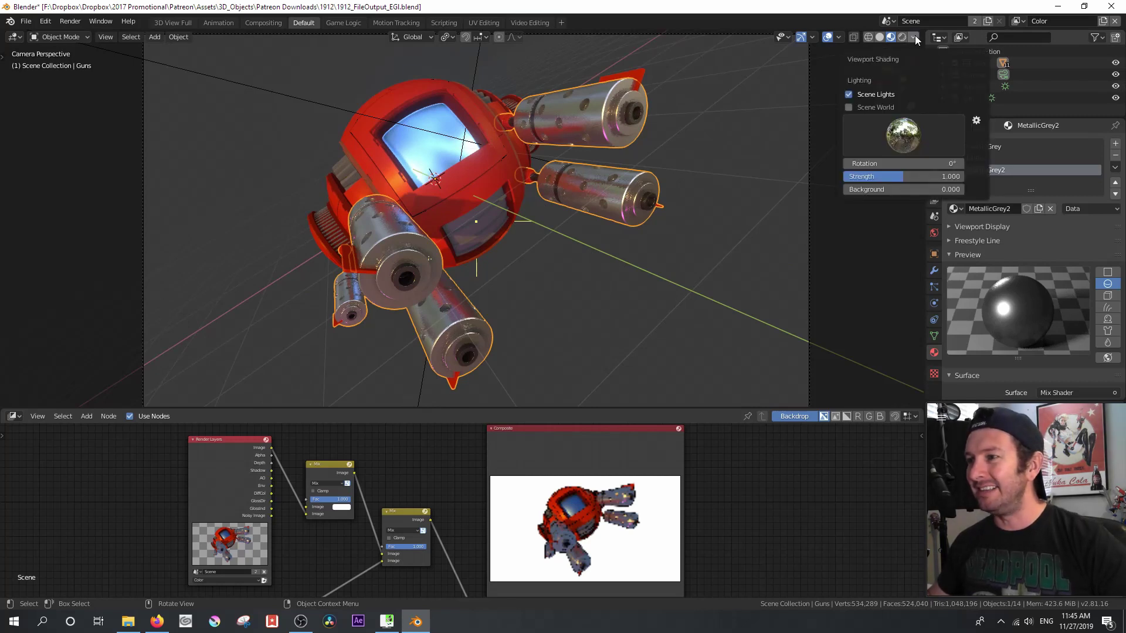
{"action": "left_click", "coordinate": [902, 37]}
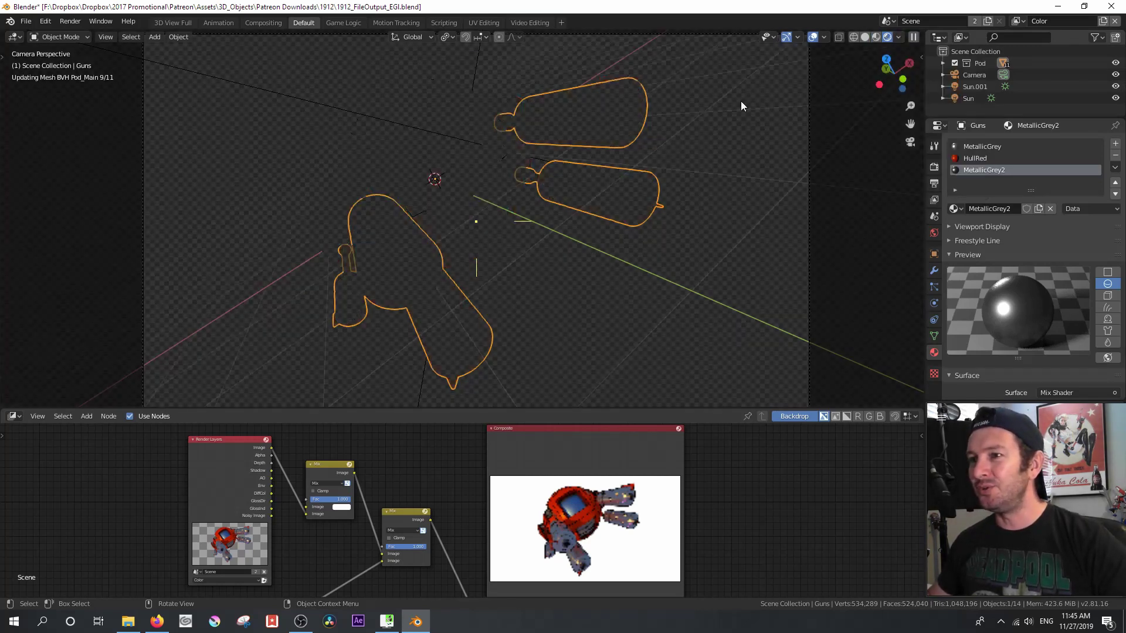
{"action": "left_click", "coordinate": [898, 36]}
{"action": "left_click", "coordinate": [861, 142]}
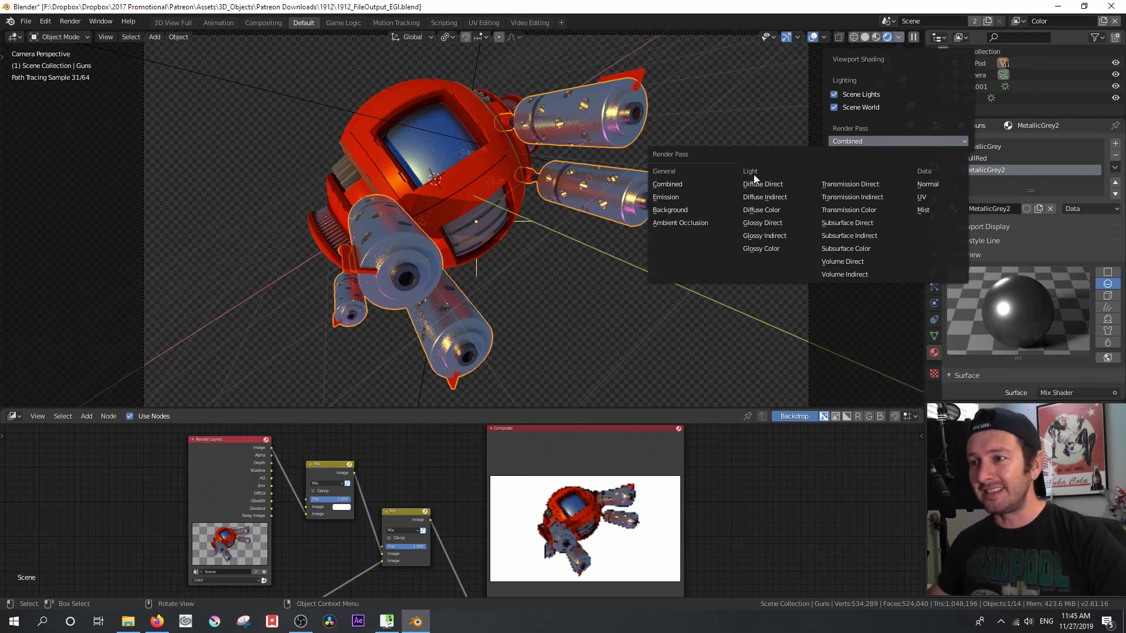
{"action": "left_click", "coordinate": [684, 222]}
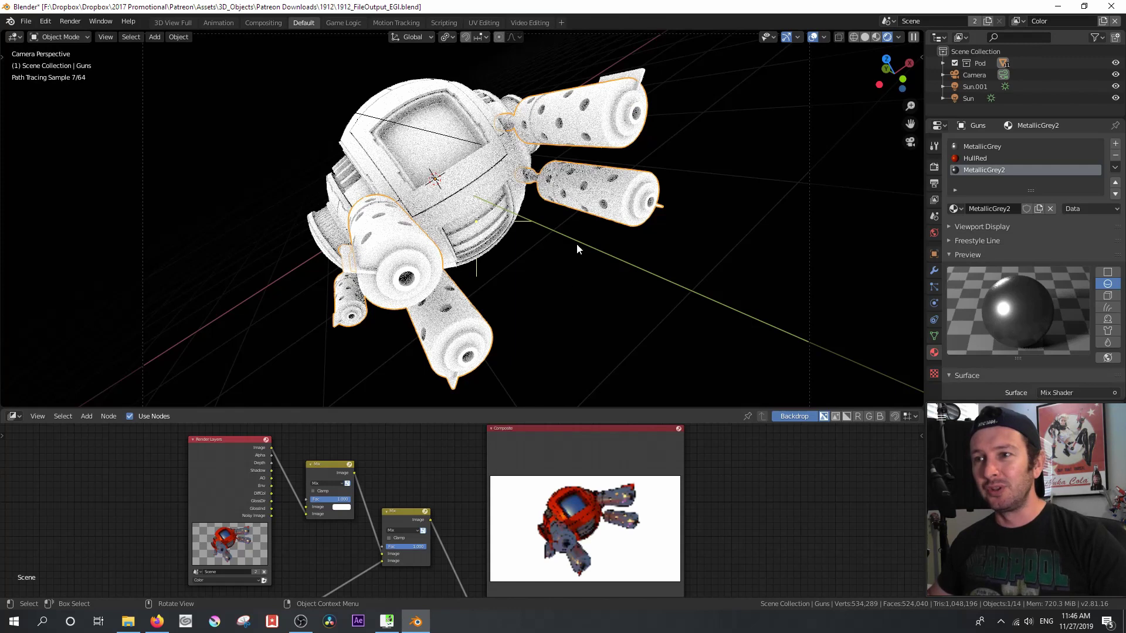
Cycle the viewport render pass through Diffuse Direct and then Glossy Color
{"action": "left_click", "coordinate": [896, 41]}
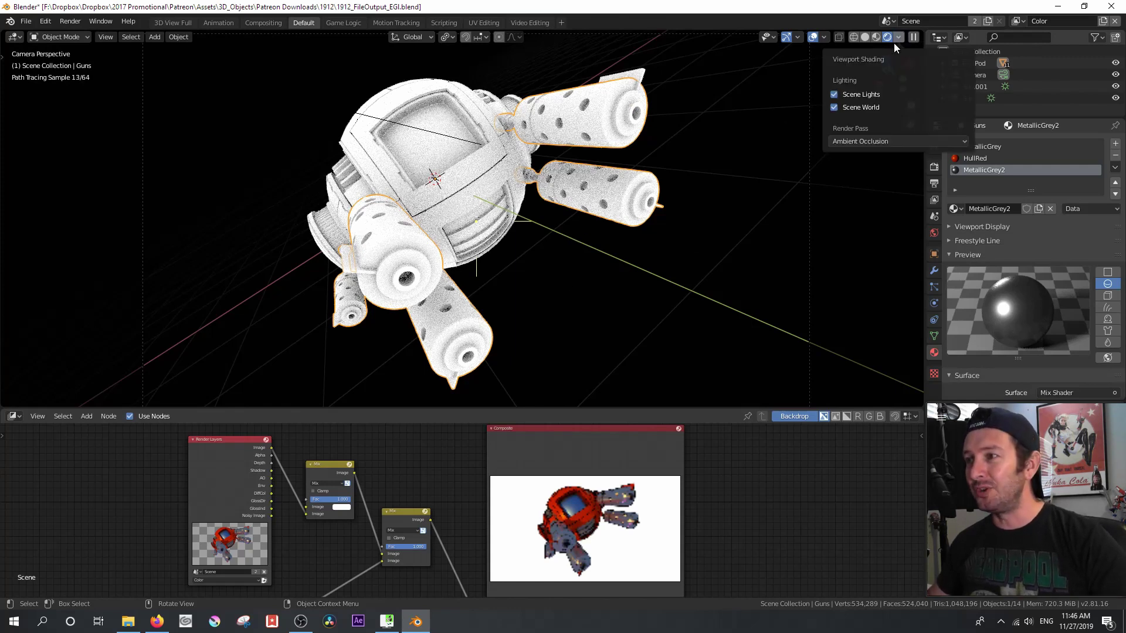
{"action": "left_click", "coordinate": [869, 142]}
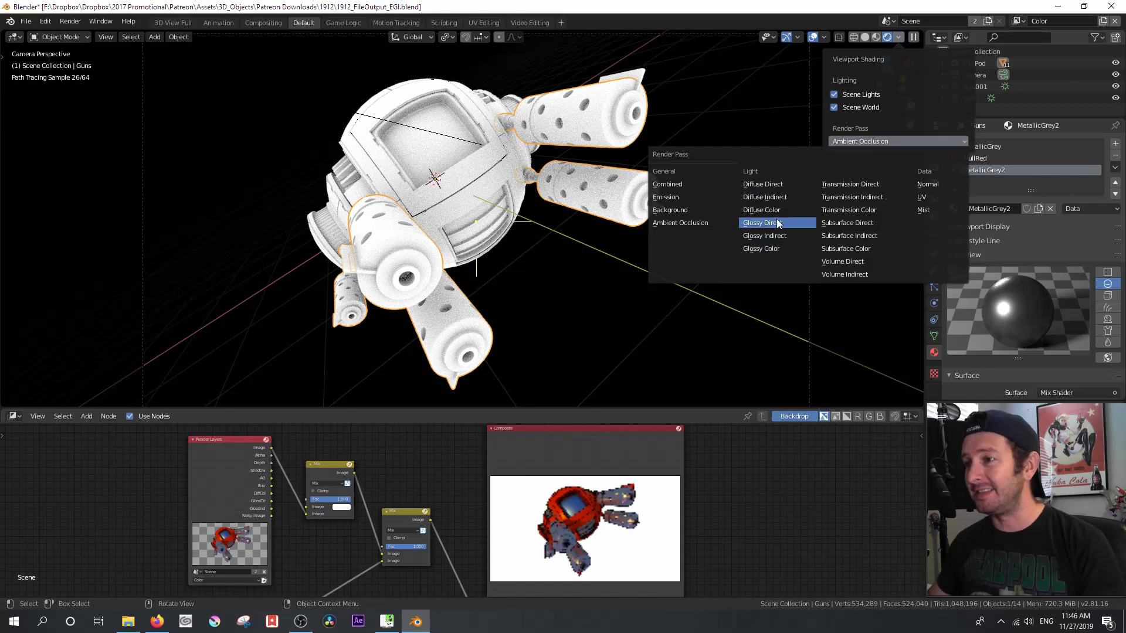
{"action": "left_click", "coordinate": [780, 184]}
{"action": "left_click", "coordinate": [877, 141]}
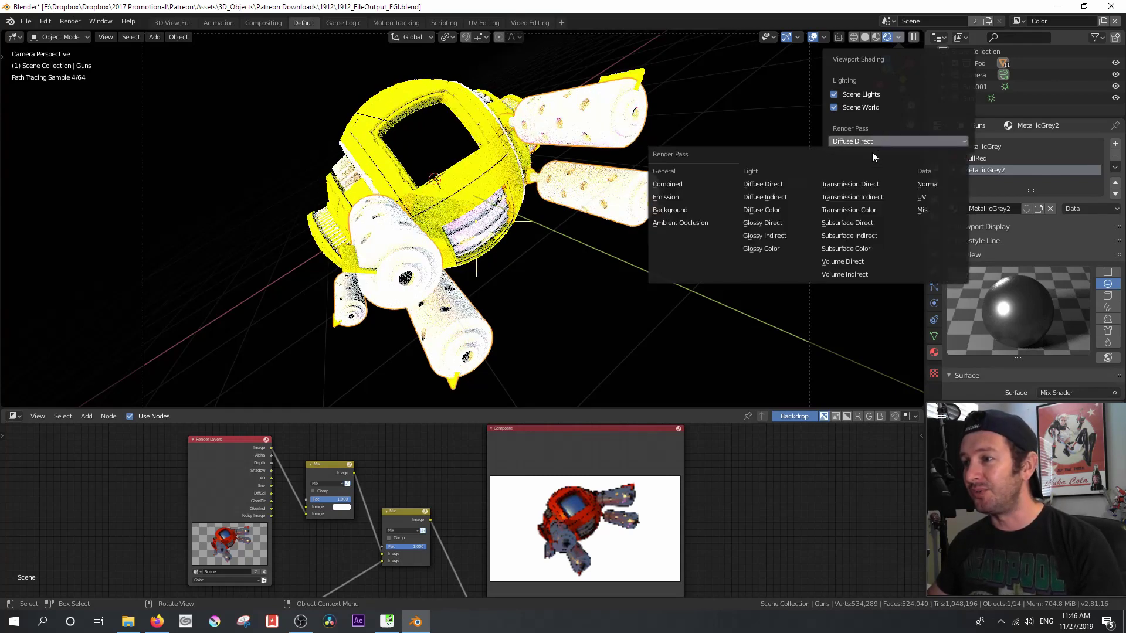
{"action": "left_click", "coordinate": [774, 239]}
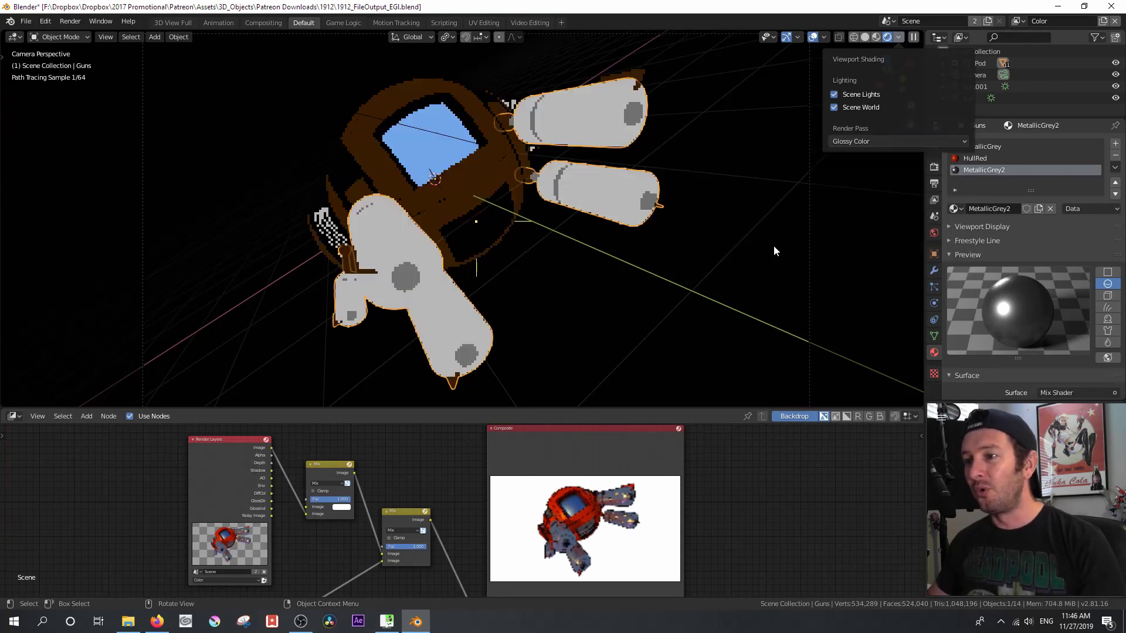
Show the Transmission Color pass, then return the viewport to the Combined pass
{"action": "left_click", "coordinate": [858, 143]}
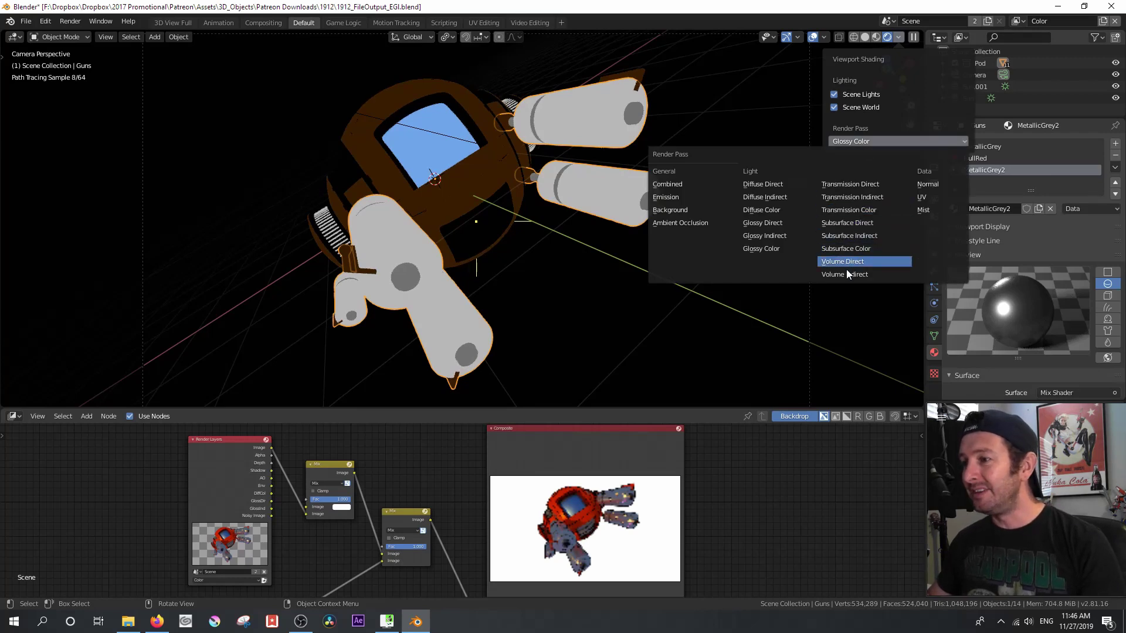
{"action": "left_click", "coordinate": [863, 210]}
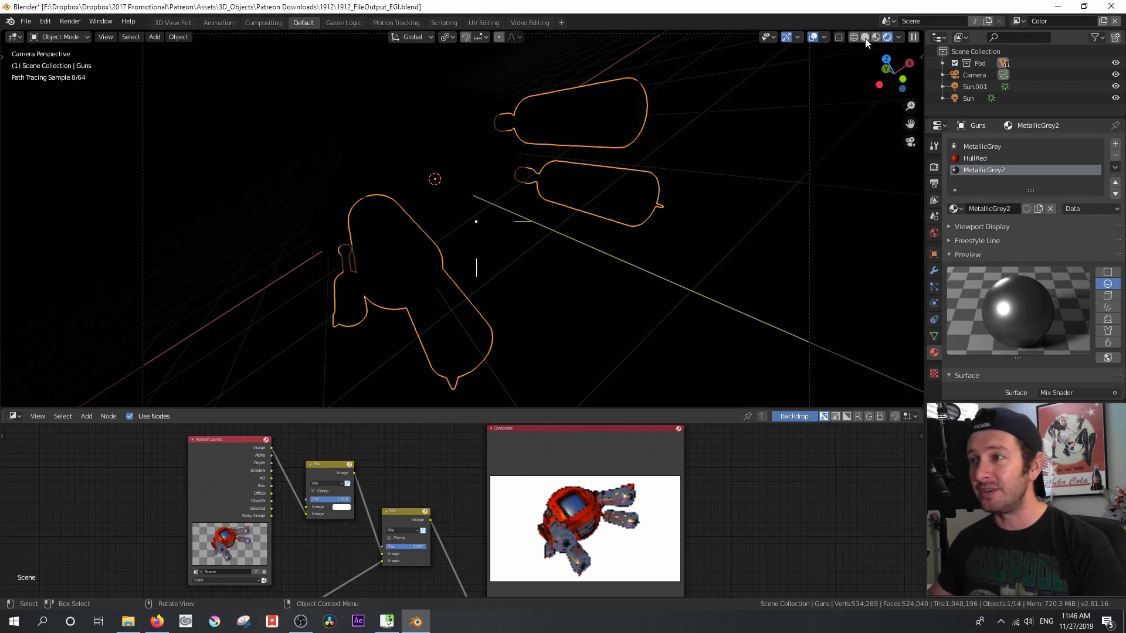
{"action": "left_click", "coordinate": [898, 37]}
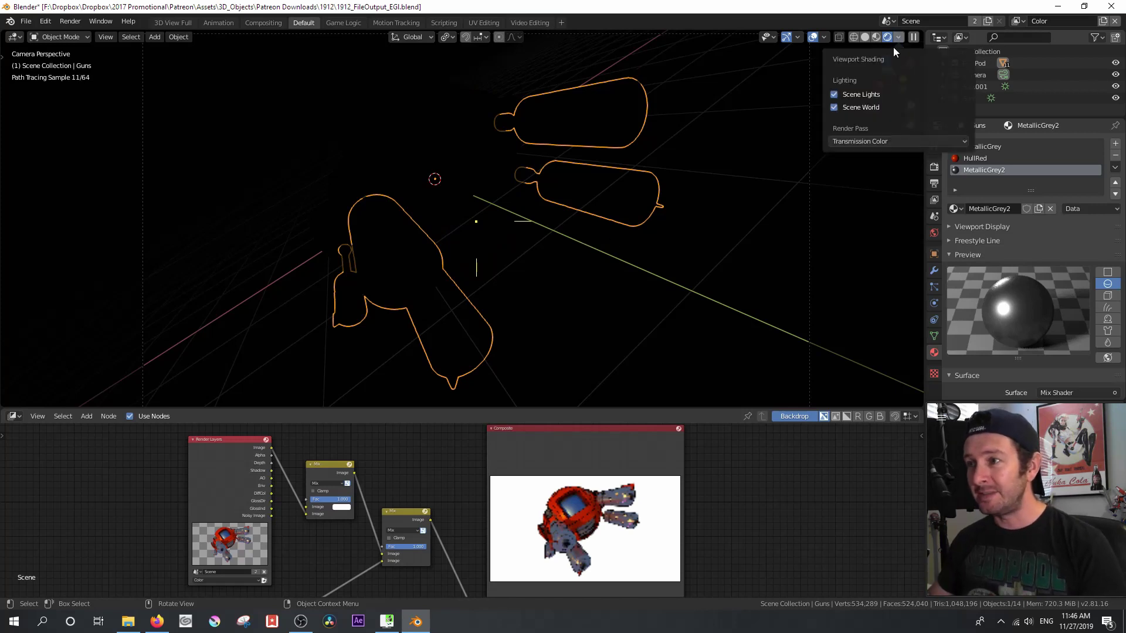
{"action": "left_click", "coordinate": [871, 142]}
{"action": "left_click", "coordinate": [689, 185]}
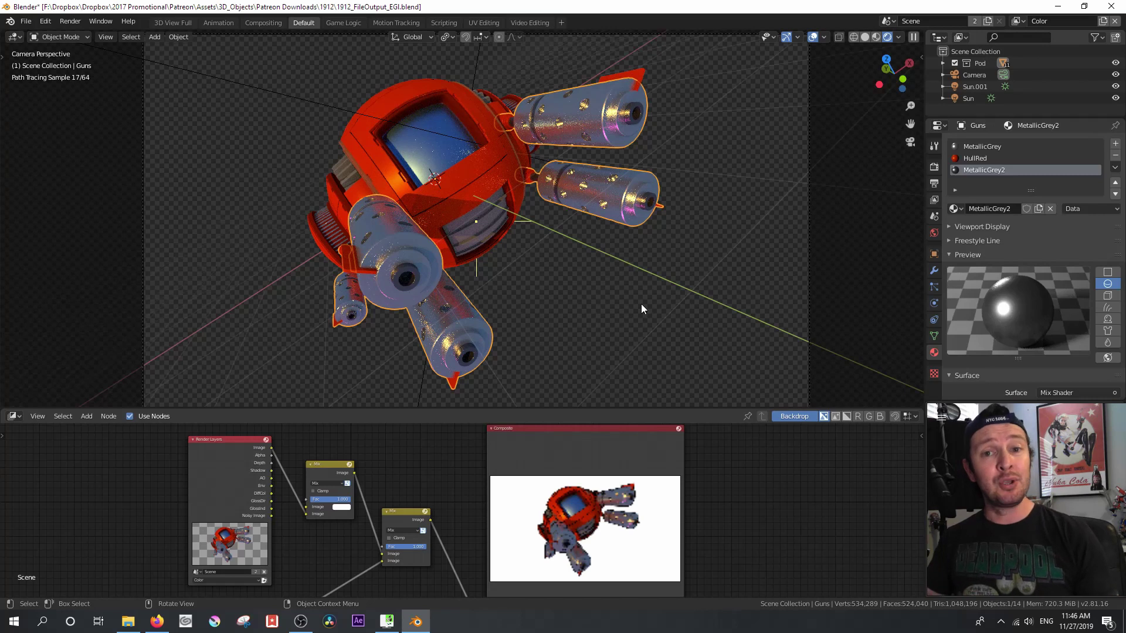
Open the View Layer properties and review the render Passes settings
{"action": "left_click", "coordinate": [934, 199]}
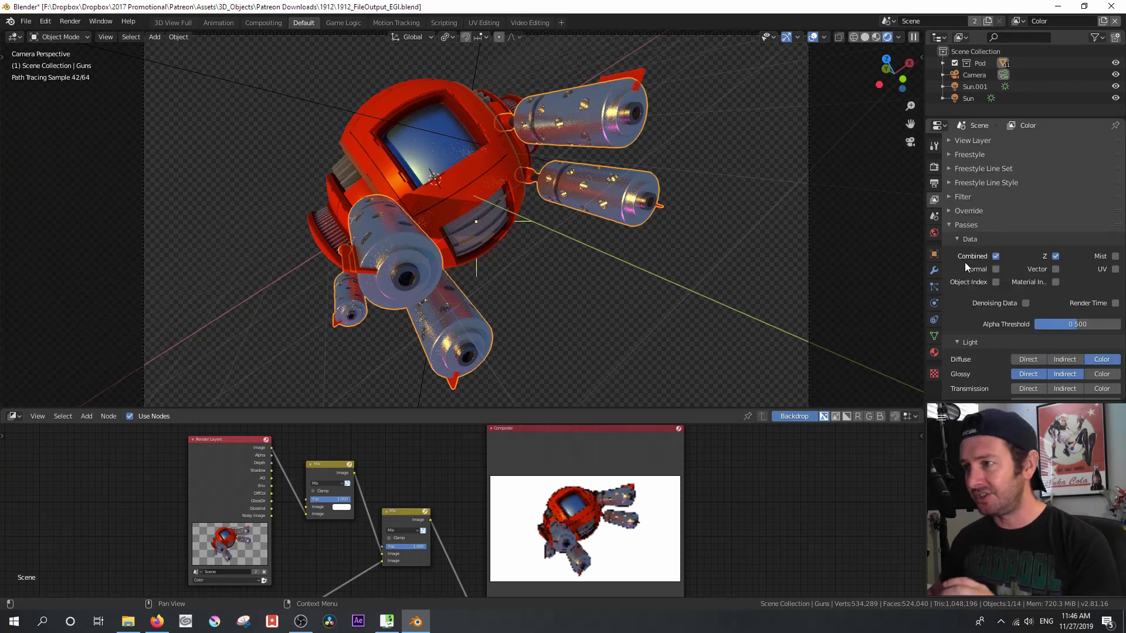
{"action": "scroll", "coordinate": [1040, 196], "scroll_direction": "down", "scroll_amount": 4}
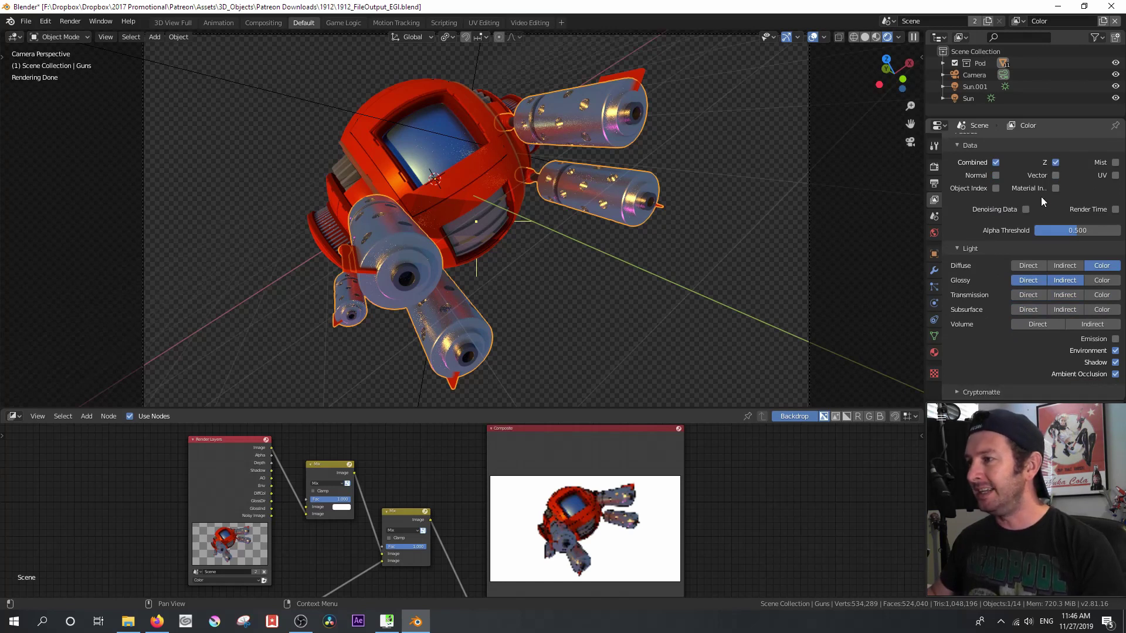
{"action": "scroll", "coordinate": [1040, 201], "scroll_direction": "down", "scroll_amount": 1}
{"action": "scroll", "coordinate": [975, 234], "scroll_direction": "up", "scroll_amount": 5}
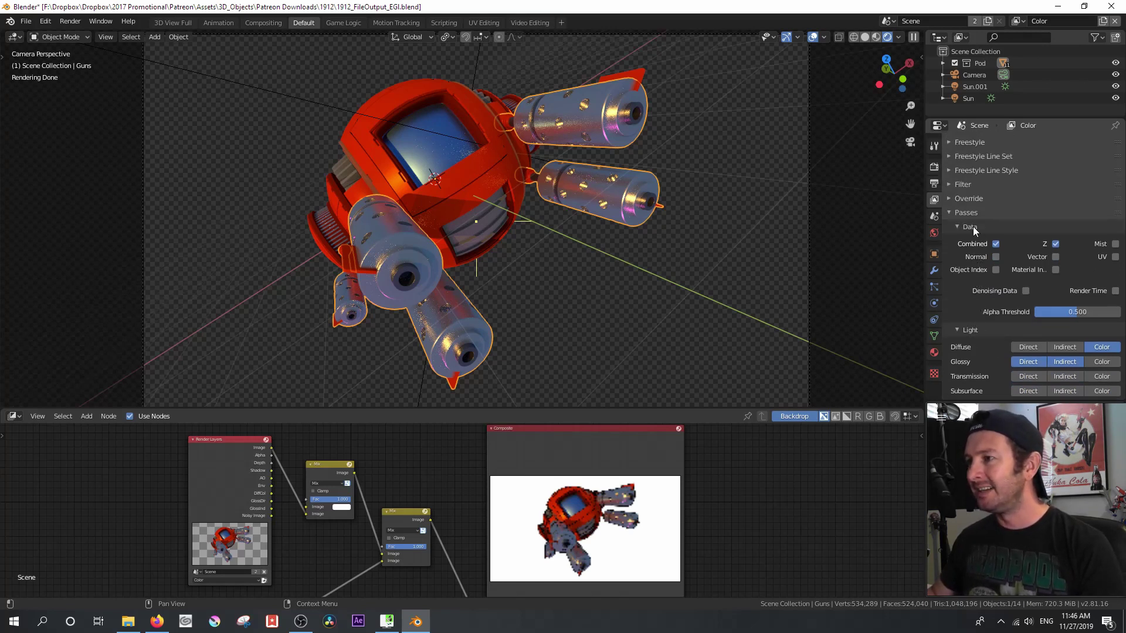
{"action": "left_click", "coordinate": [950, 222]}
{"action": "left_click", "coordinate": [948, 223]}
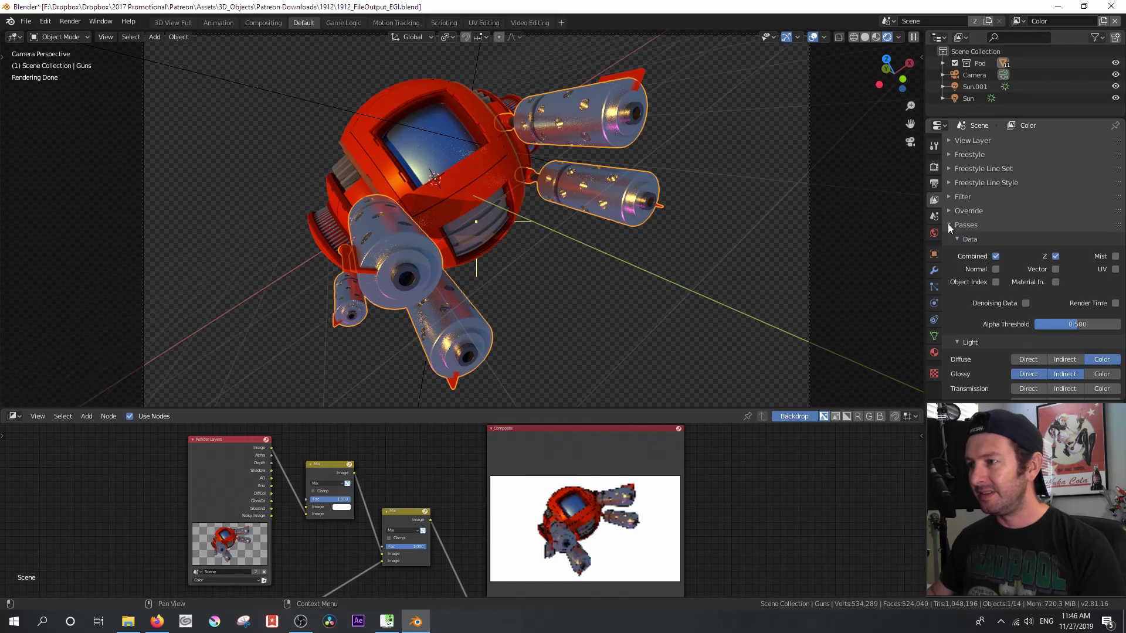
{"action": "scroll", "coordinate": [1007, 237], "scroll_direction": "down", "scroll_amount": 4}
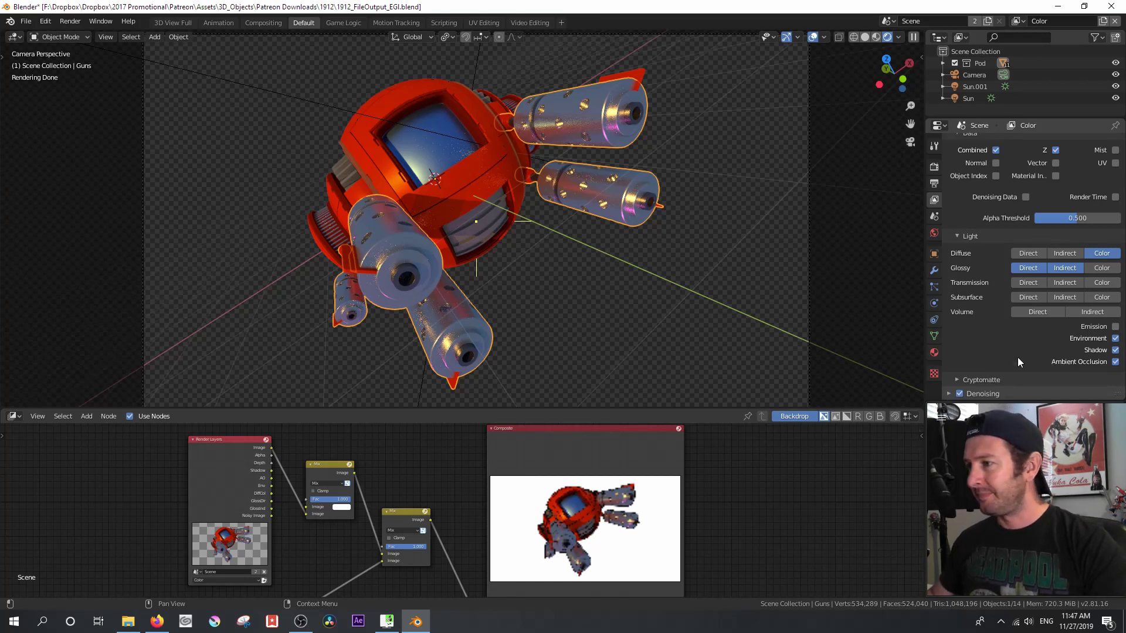
Switch the top area to the Image Editor and drag the border up to enlarge the node editor
{"action": "left_click", "coordinate": [14, 36]}
{"action": "left_click", "coordinate": [44, 92]}
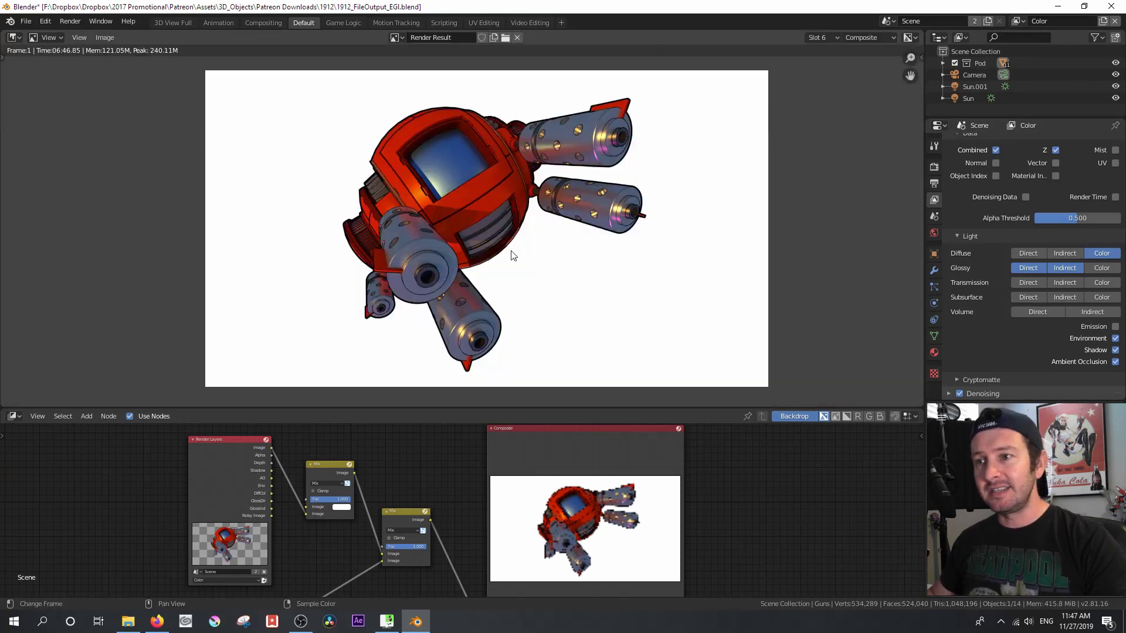
{"action": "scroll", "coordinate": [516, 253], "scroll_direction": "up", "scroll_amount": 1}
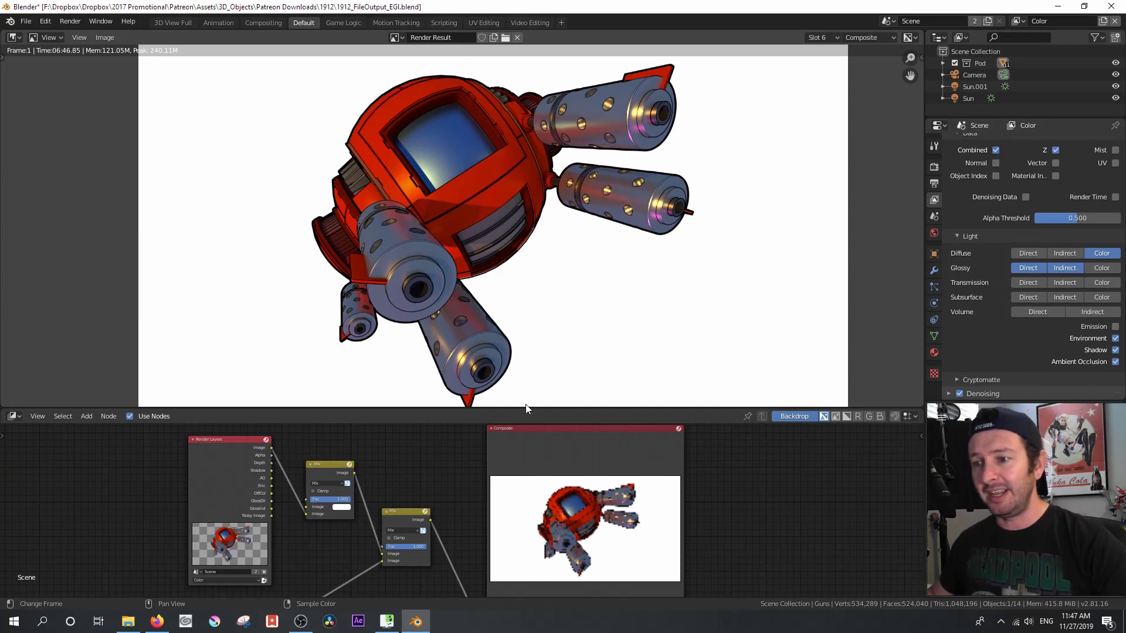
{"action": "left_click_drag", "start_coordinate": [523, 407], "coordinate": [516, 190]}
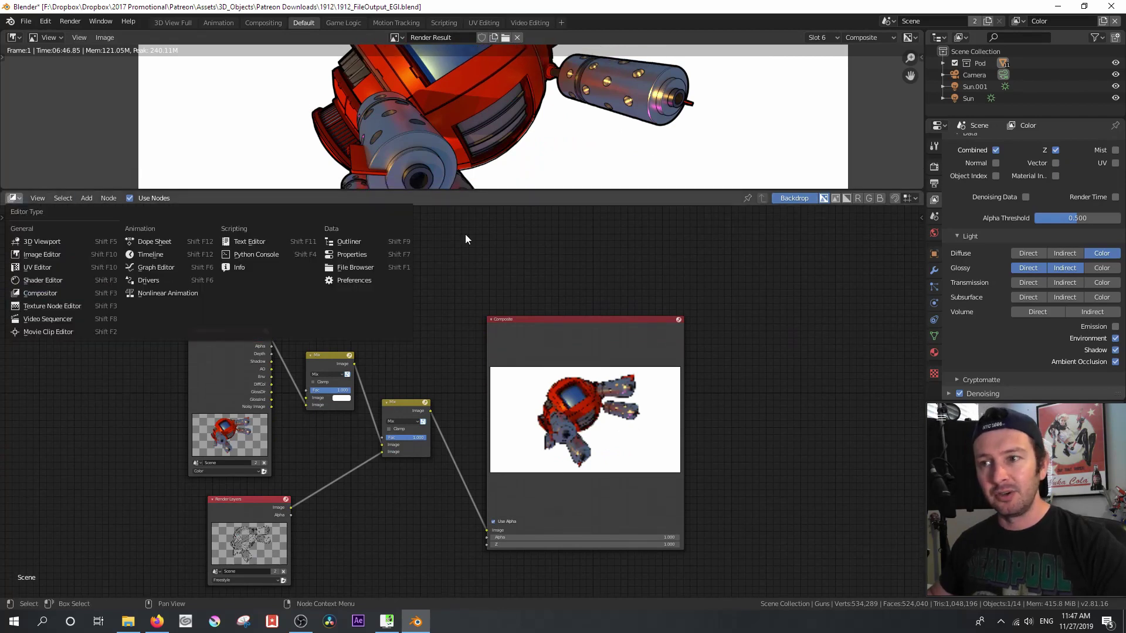
Join the image area into the node editor and centre the compositing tree
{"action": "right_click", "coordinate": [590, 189]}
{"action": "left_click", "coordinate": [586, 188]}
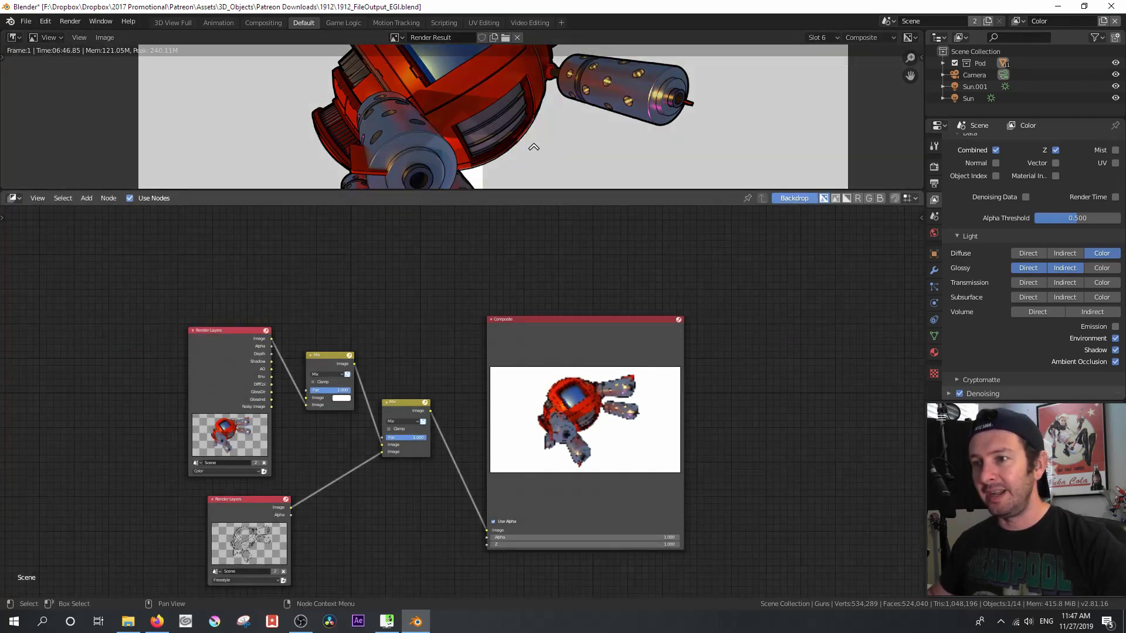
{"action": "left_click", "coordinate": [522, 156]}
{"action": "scroll", "coordinate": [427, 211], "scroll_direction": "up", "scroll_amount": 1}
{"action": "middle_click_drag", "start_coordinate": [427, 211], "coordinate": [470, 184]}
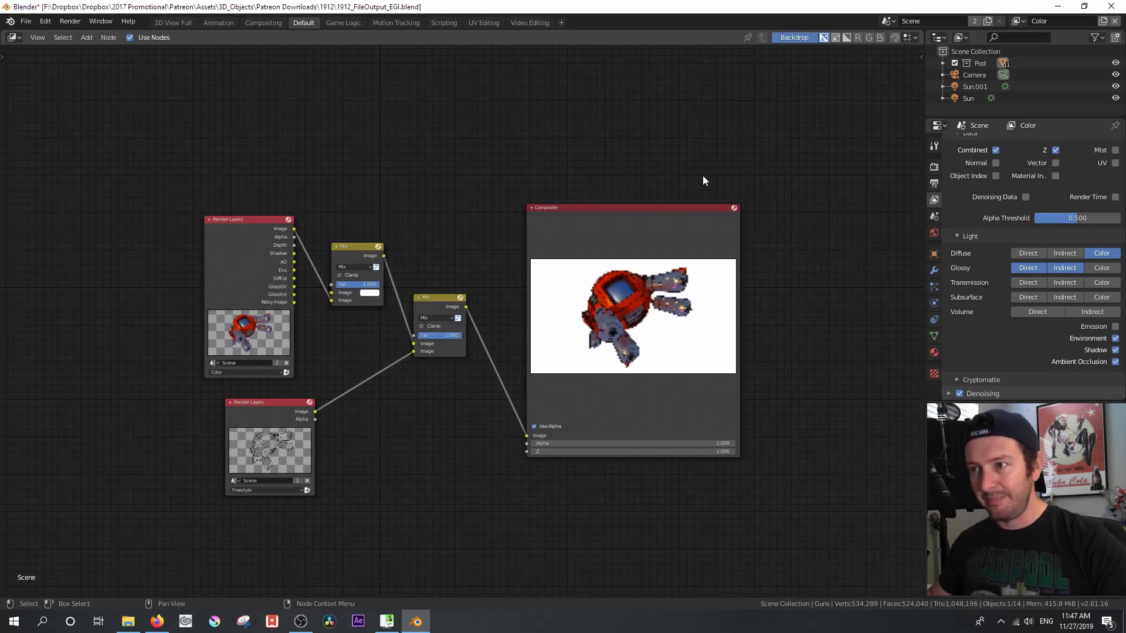
Add a Viewer node right of the Composite and link the second Mix output to it
{"action": "key", "text": "n"}
{"action": "key", "text": "shift+a"}
{"action": "left_click", "coordinate": [473, 297]}
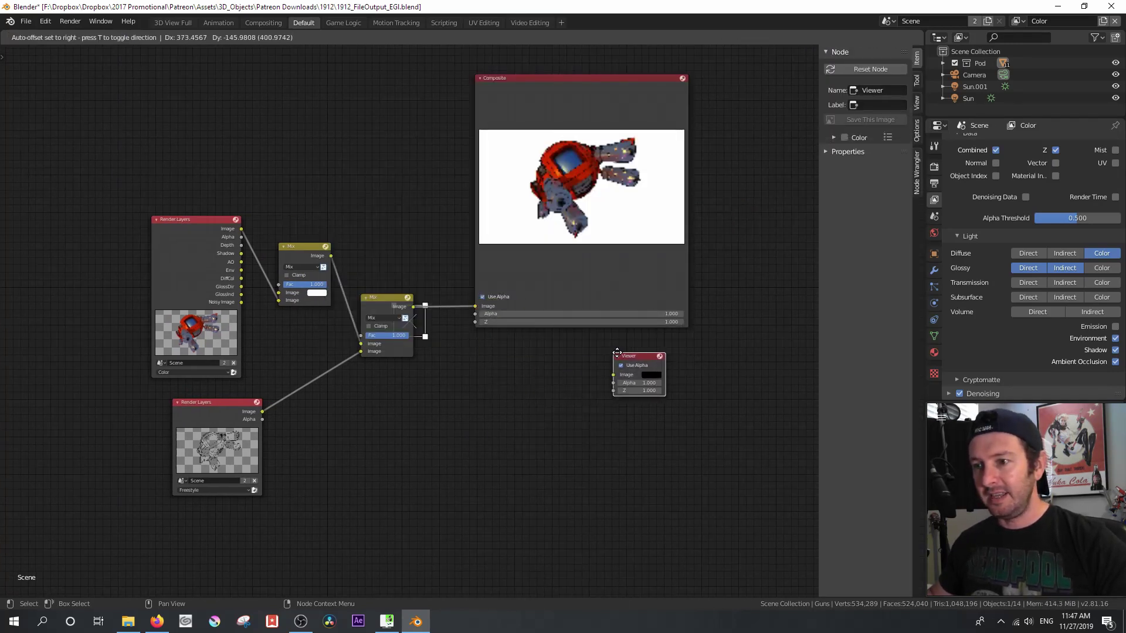
{"action": "left_click", "coordinate": [624, 352]}
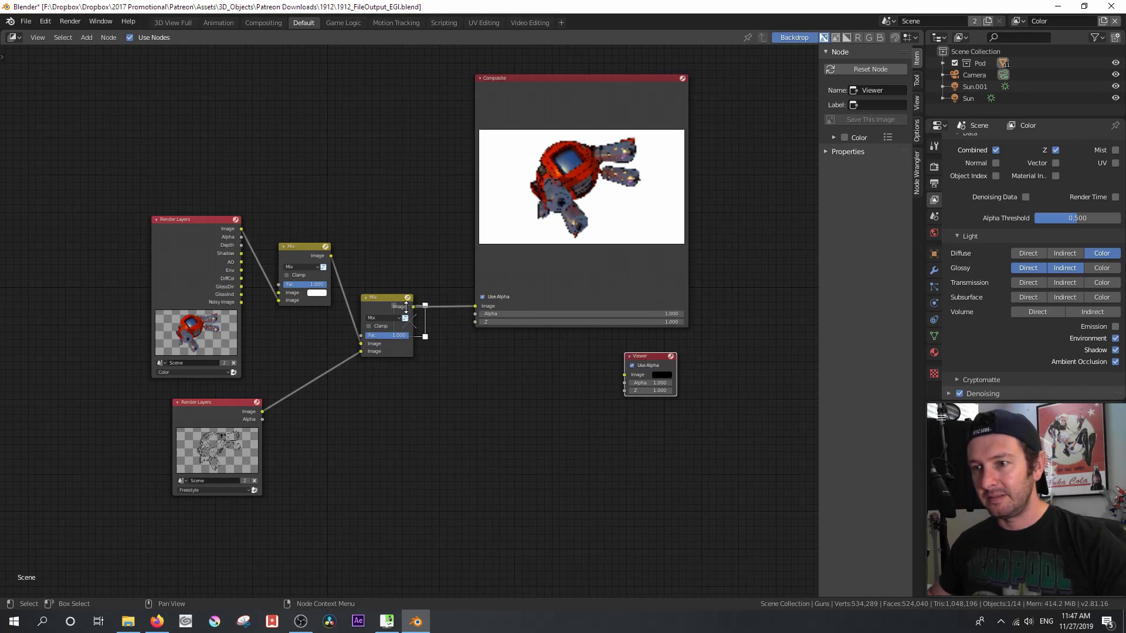
{"action": "left_click_drag", "start_coordinate": [405, 306], "coordinate": [516, 371]}
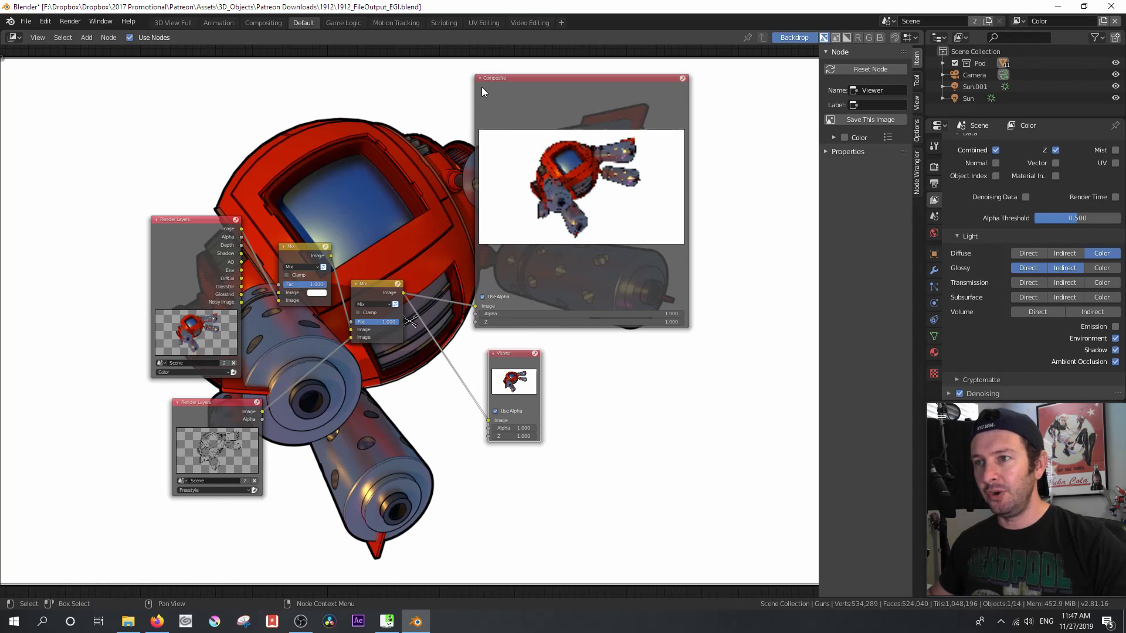
Collapse the Composite node, show the backdrop settings, and move Composite beside the second Mix
{"action": "left_click", "coordinate": [479, 78]}
{"action": "left_click", "coordinate": [867, 136]}
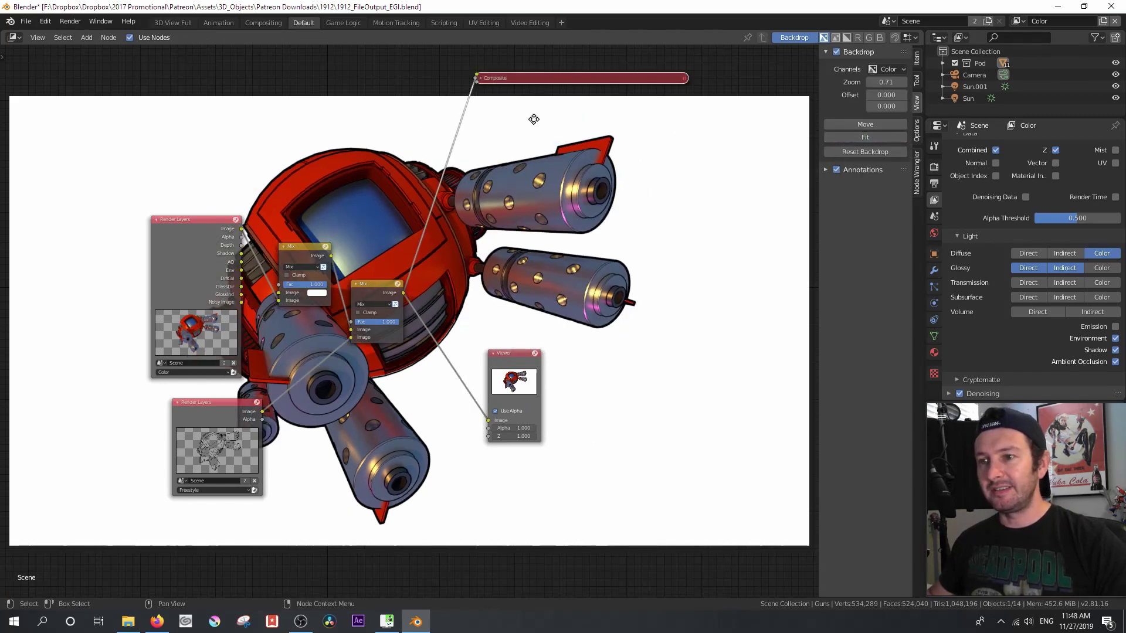
{"action": "key", "text": "g"}
{"action": "left_click", "coordinate": [516, 312]}
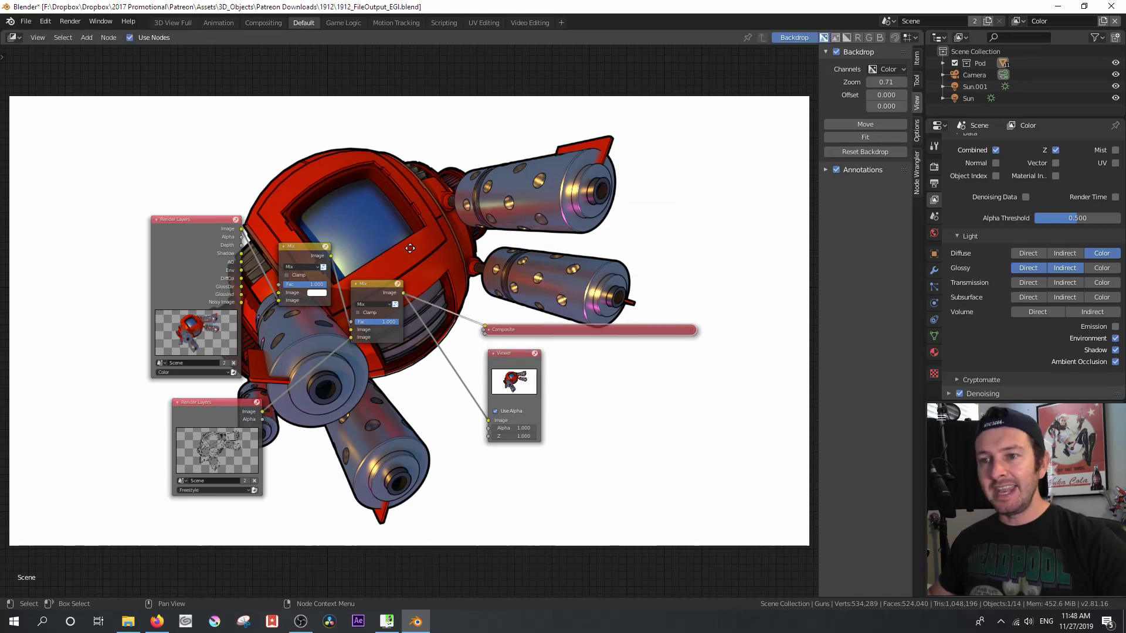
{"action": "middle_click_drag", "start_coordinate": [422, 239], "coordinate": [423, 280]}
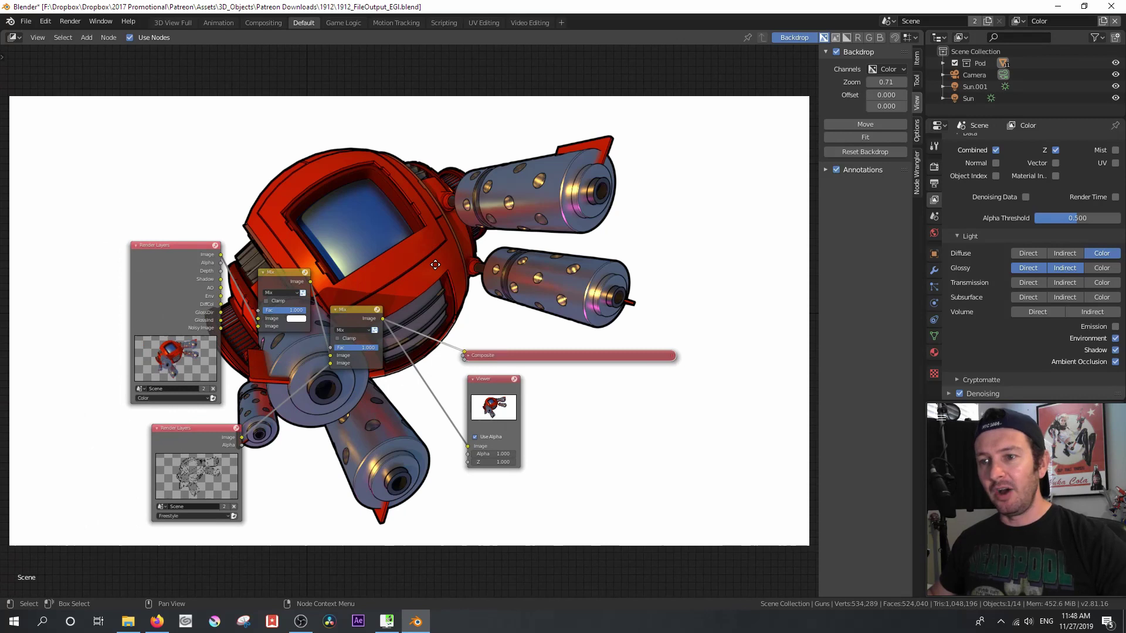
Reposition and enlarge the Viewer node, narrowing the collapsed Composite node
{"action": "scroll", "coordinate": [395, 275], "scroll_direction": "up", "scroll_amount": 1}
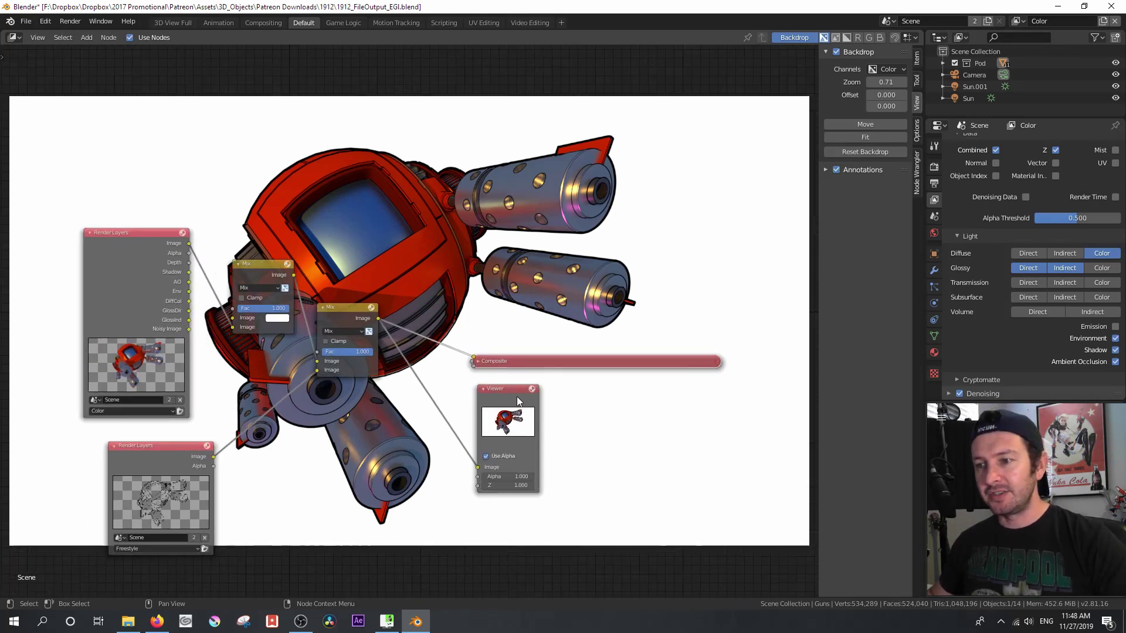
{"action": "left_click_drag", "start_coordinate": [516, 396], "coordinate": [684, 400]}
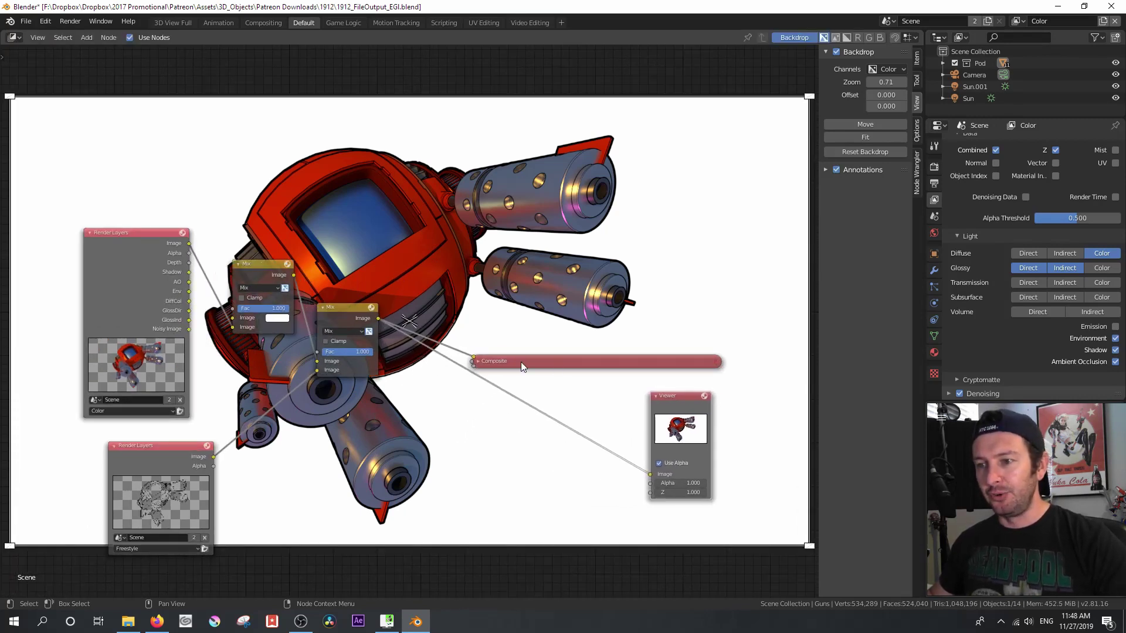
{"action": "left_click_drag", "start_coordinate": [491, 360], "coordinate": [417, 315]}
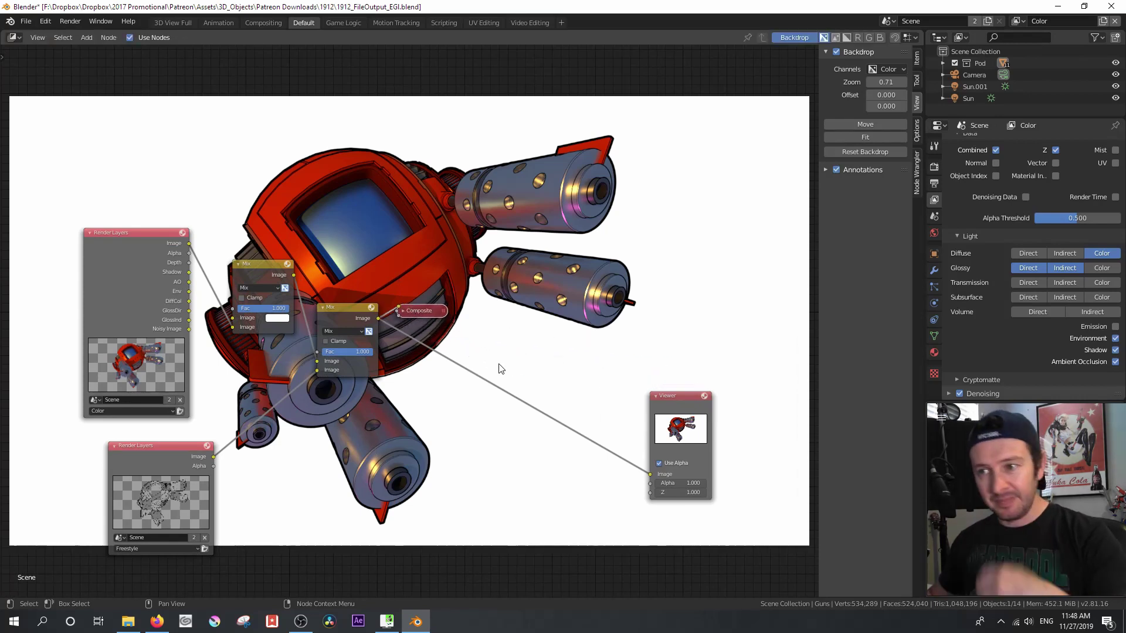
{"action": "left_click_drag", "start_coordinate": [681, 398], "coordinate": [607, 394]}
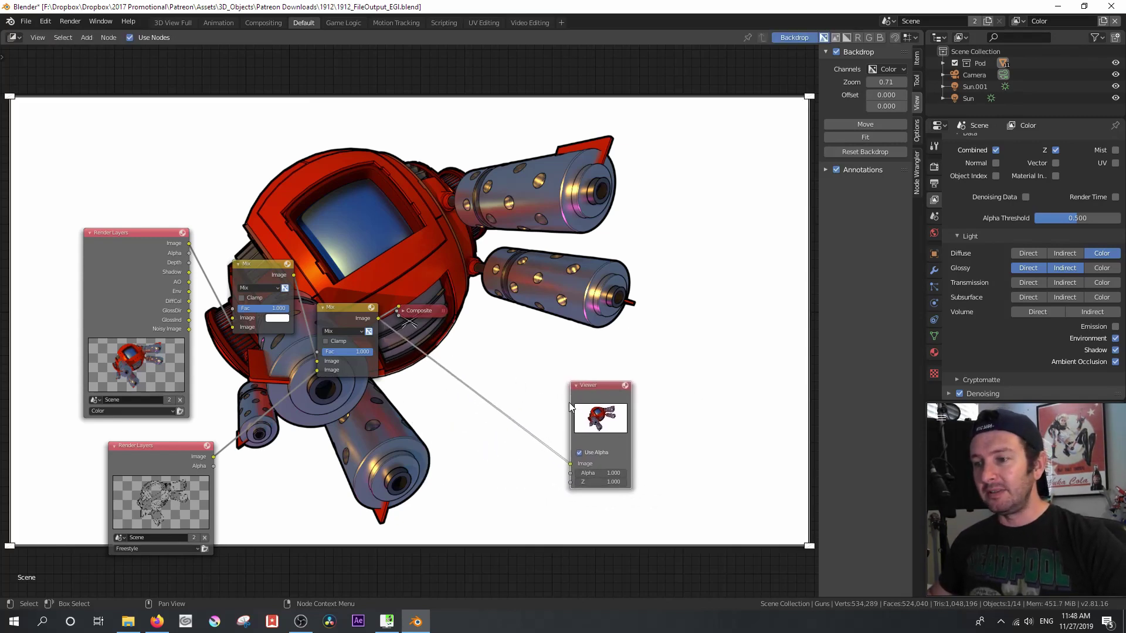
{"action": "left_click_drag", "start_coordinate": [570, 402], "coordinate": [466, 392]}
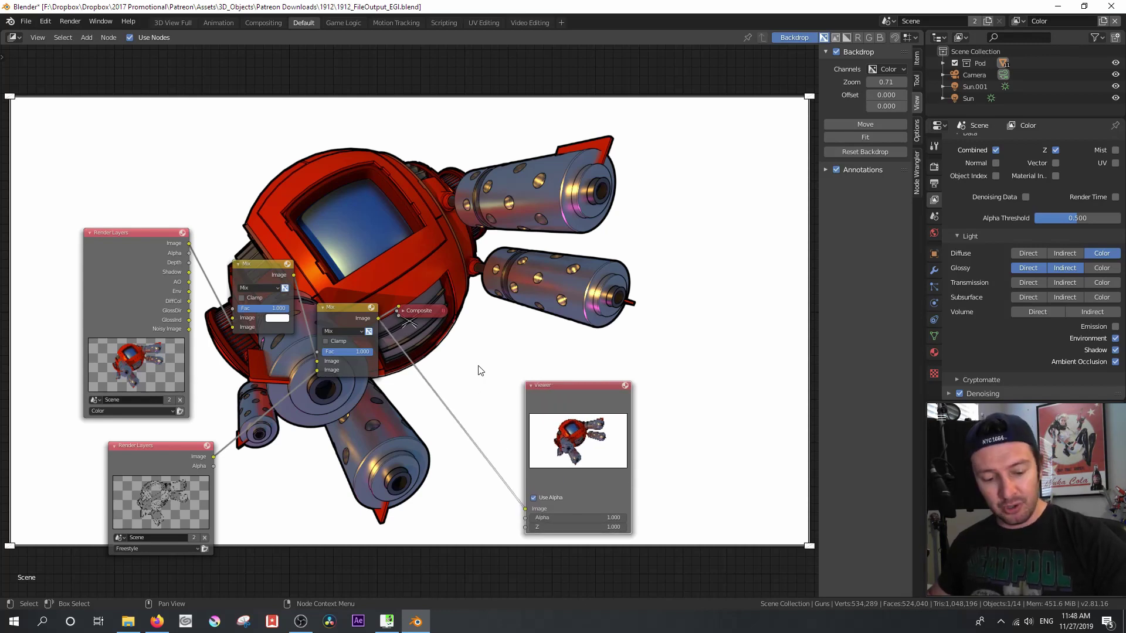
Add a File Output node above the Mix nodes, widen it, and zoom the view onto it
{"action": "key", "text": "shift+a"}
{"action": "mouse_move", "coordinate": [372, 238]}
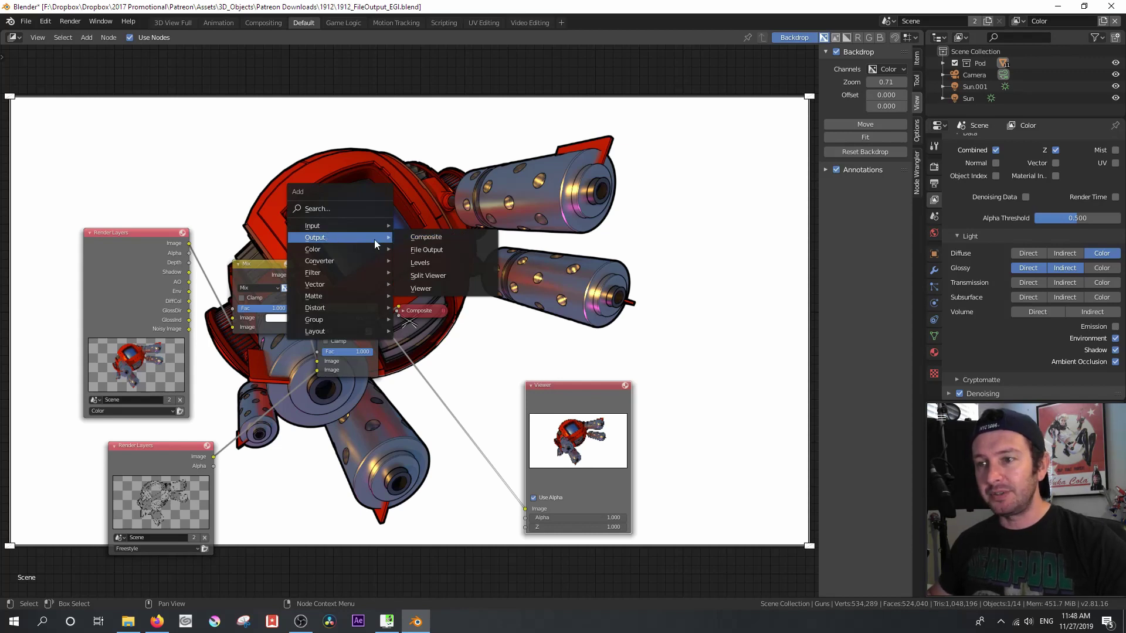
{"action": "left_click", "coordinate": [425, 250]}
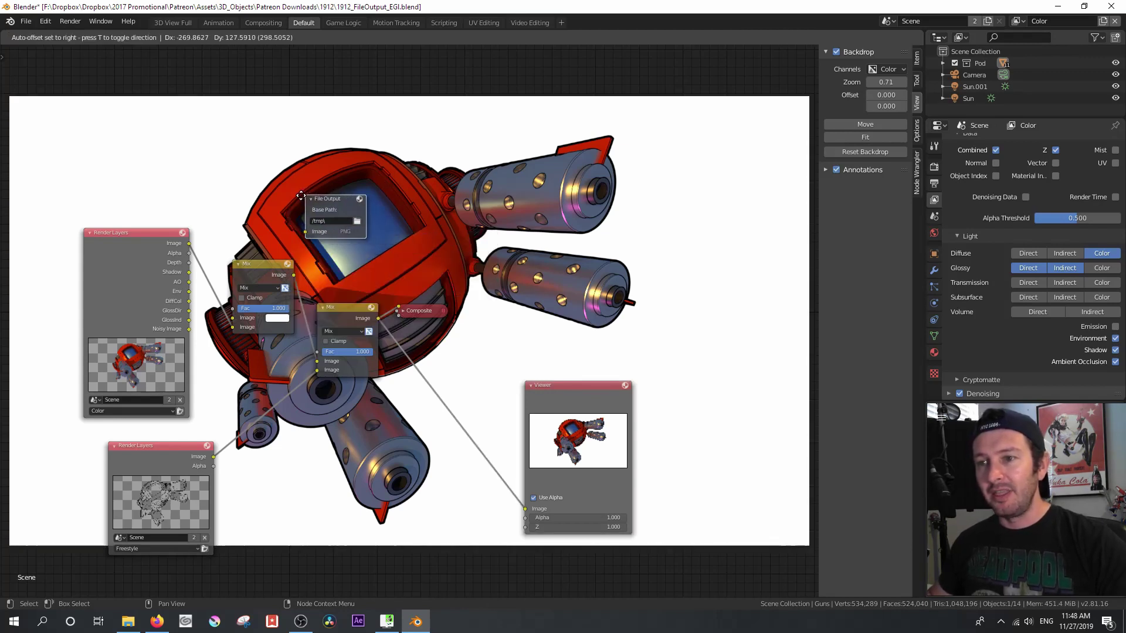
{"action": "left_click", "coordinate": [310, 196]}
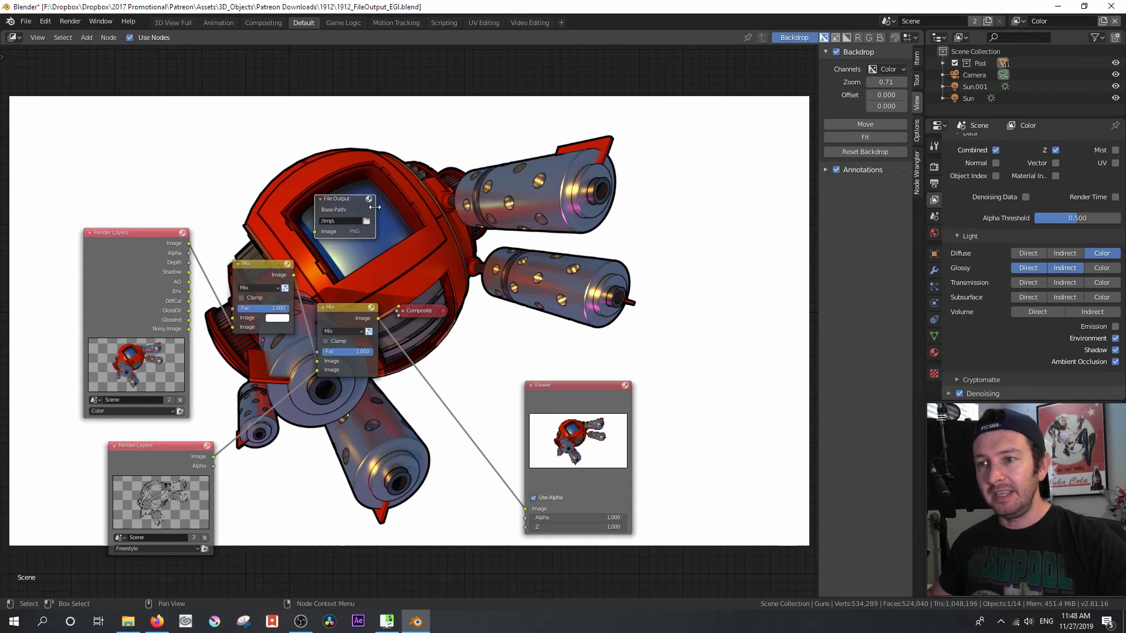
{"action": "left_click_drag", "start_coordinate": [374, 207], "coordinate": [446, 207]}
{"action": "scroll", "coordinate": [345, 207], "scroll_direction": "up", "scroll_amount": 2}
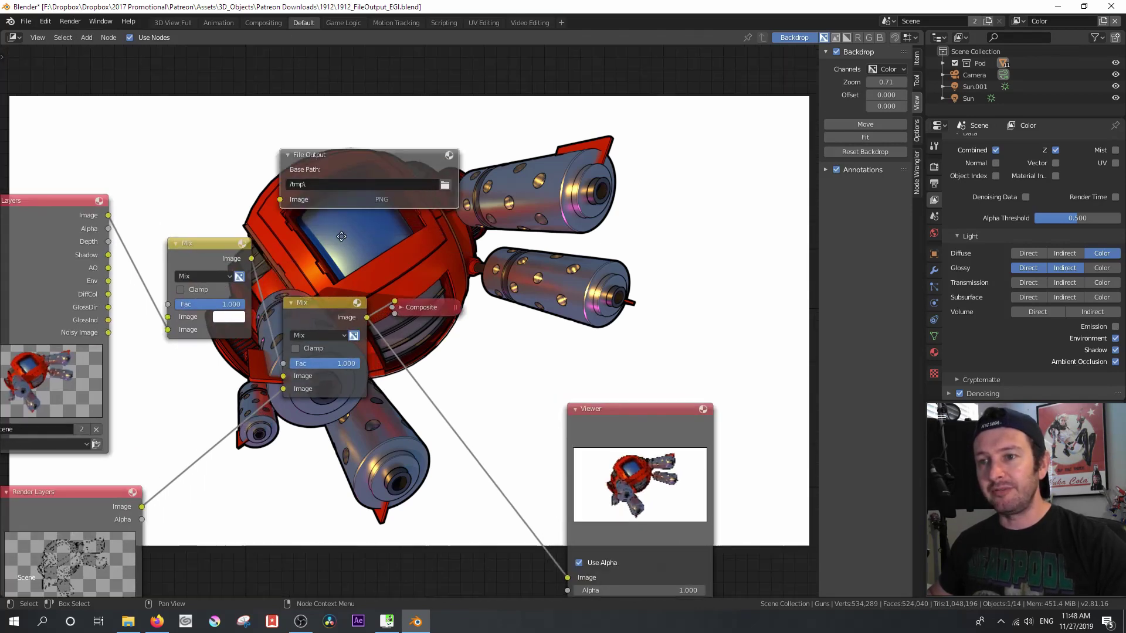
{"action": "middle_click_drag", "start_coordinate": [341, 236], "coordinate": [375, 340]}
{"action": "scroll", "coordinate": [392, 349], "scroll_direction": "up", "scroll_amount": 4}
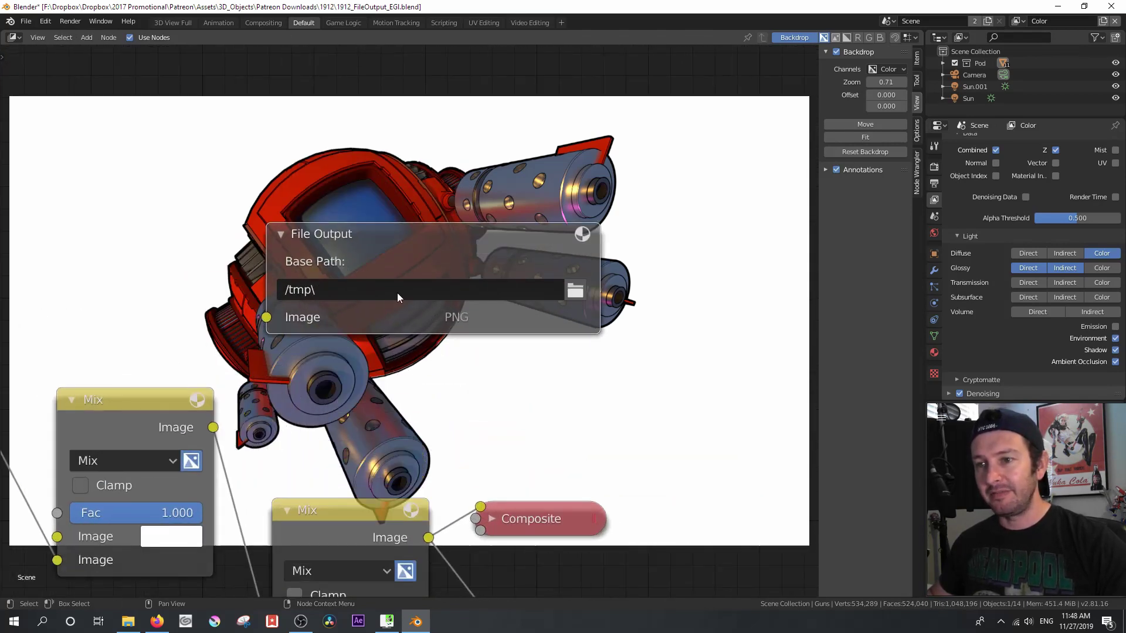
{"action": "middle_click_drag", "start_coordinate": [397, 293], "coordinate": [395, 332]}
{"action": "scroll", "coordinate": [396, 335], "scroll_direction": "up", "scroll_amount": 2}
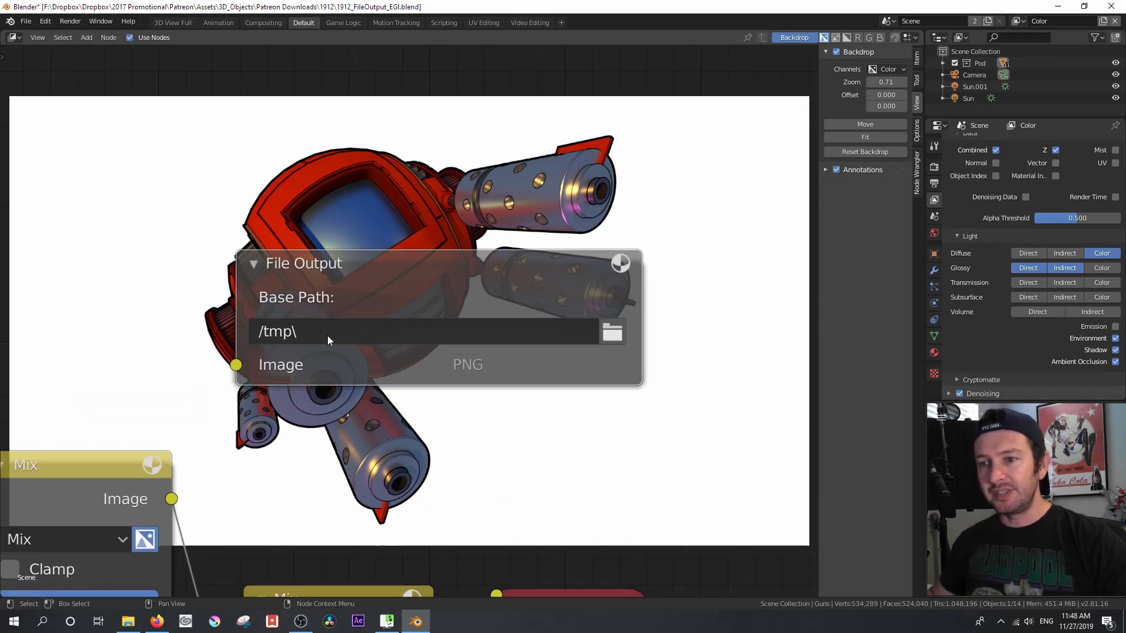
{"action": "middle_click_drag", "start_coordinate": [309, 326], "coordinate": [309, 261]}
{"action": "scroll", "coordinate": [309, 262], "scroll_direction": "down", "scroll_amount": 1}
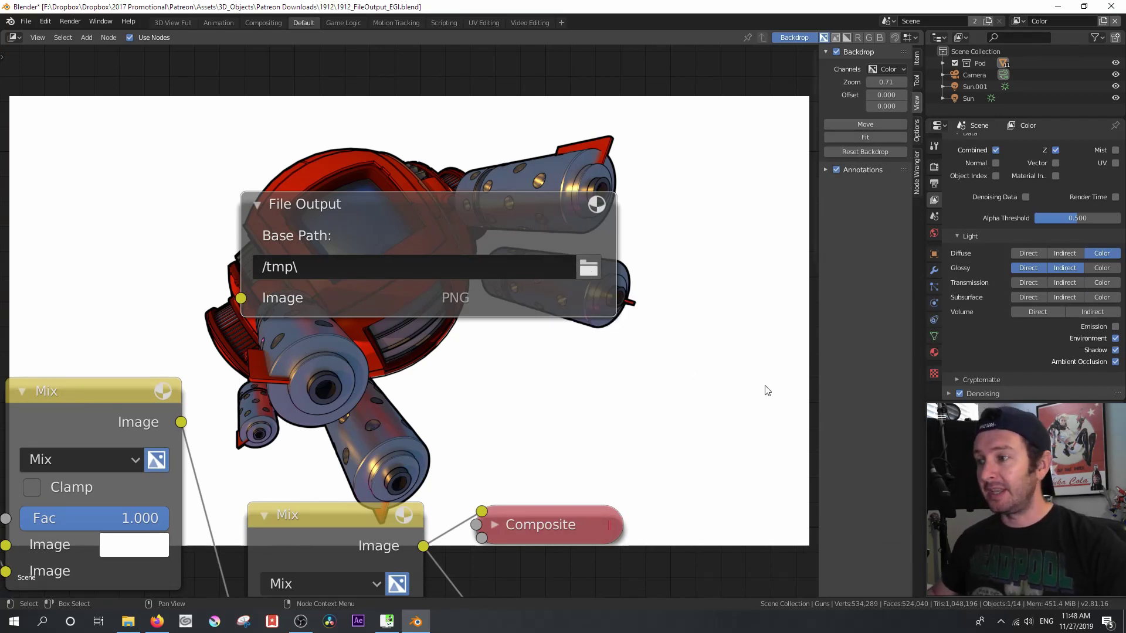
Open the Output properties and browse for the render output path
{"action": "left_click", "coordinate": [934, 185]}
{"action": "scroll", "coordinate": [974, 252], "scroll_direction": "down", "scroll_amount": 2}
{"action": "scroll", "coordinate": [977, 255], "scroll_direction": "up", "scroll_amount": 2}
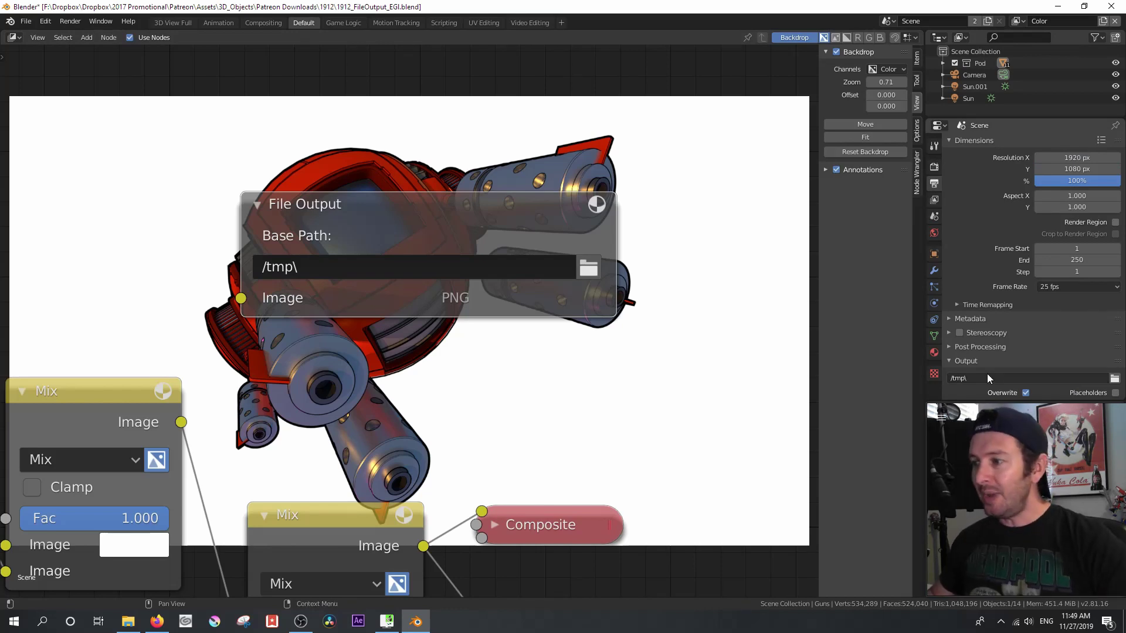
{"action": "scroll", "coordinate": [996, 377], "scroll_direction": "down", "scroll_amount": 2}
{"action": "scroll", "coordinate": [997, 377], "scroll_direction": "down", "scroll_amount": 1}
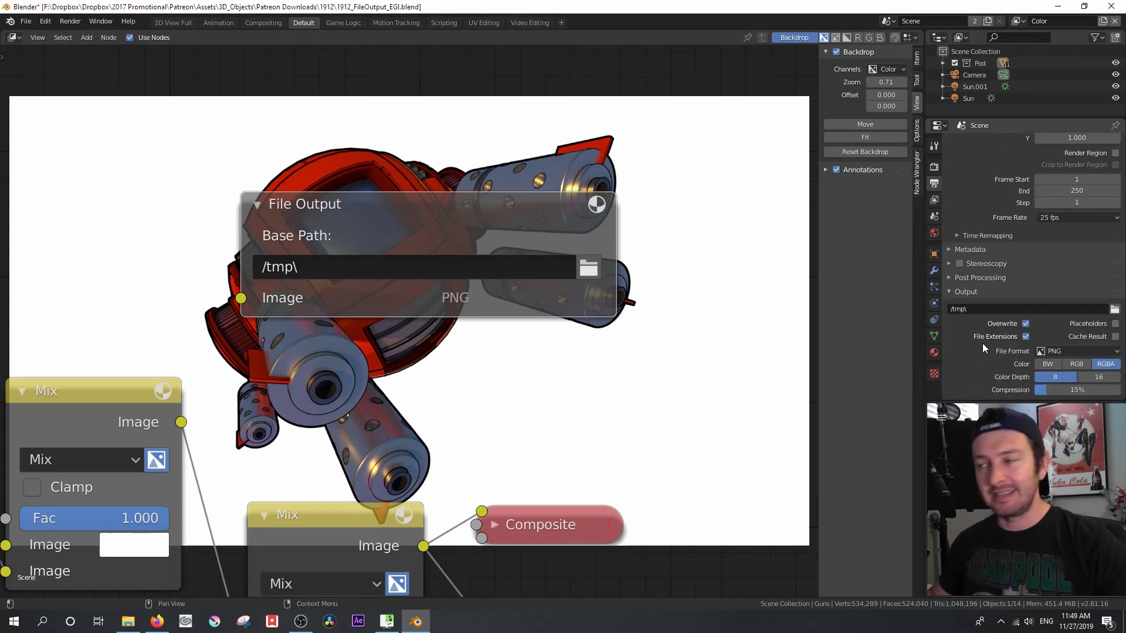
{"action": "left_click", "coordinate": [1115, 309]}
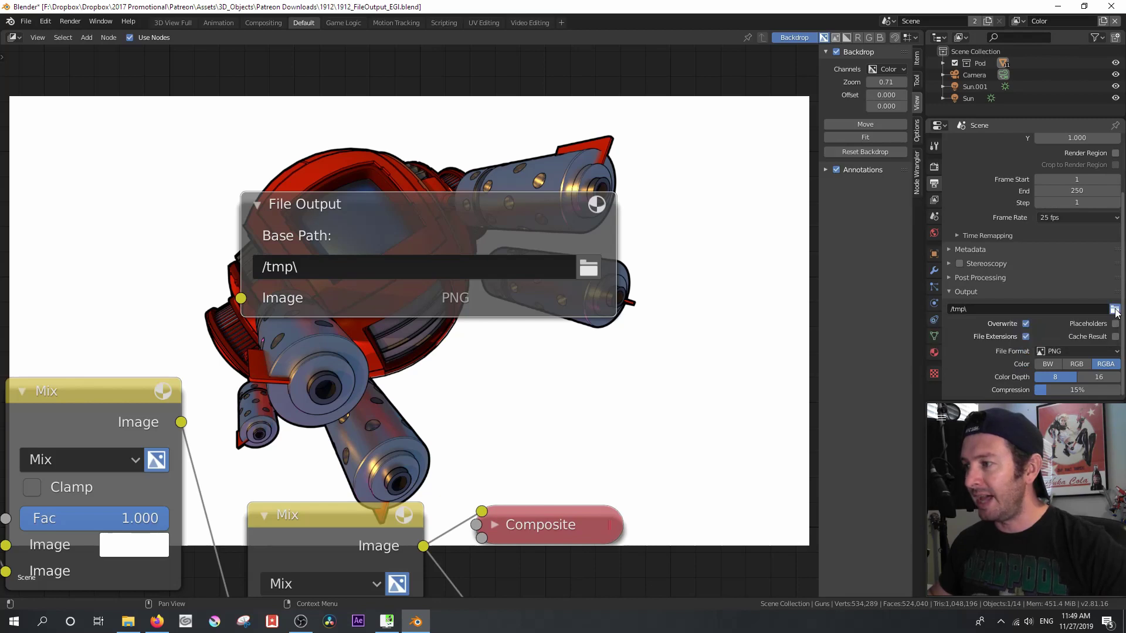
Create a new RenderOut folder inside the 1912 project folder
{"action": "left_click", "coordinate": [253, 310]}
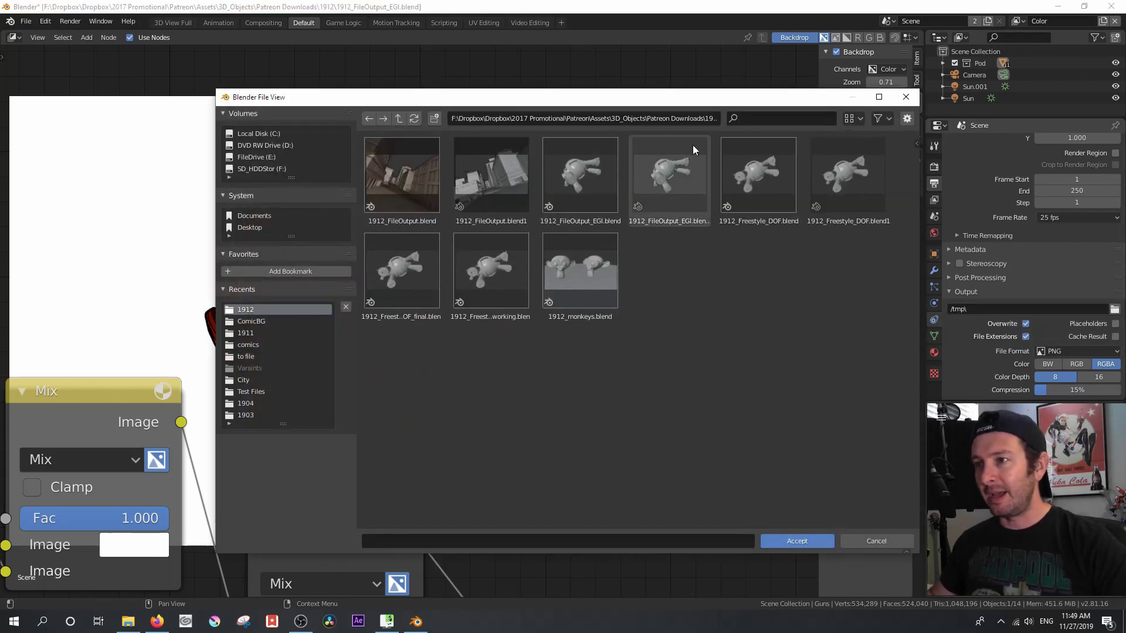
{"action": "left_click", "coordinate": [691, 118]}
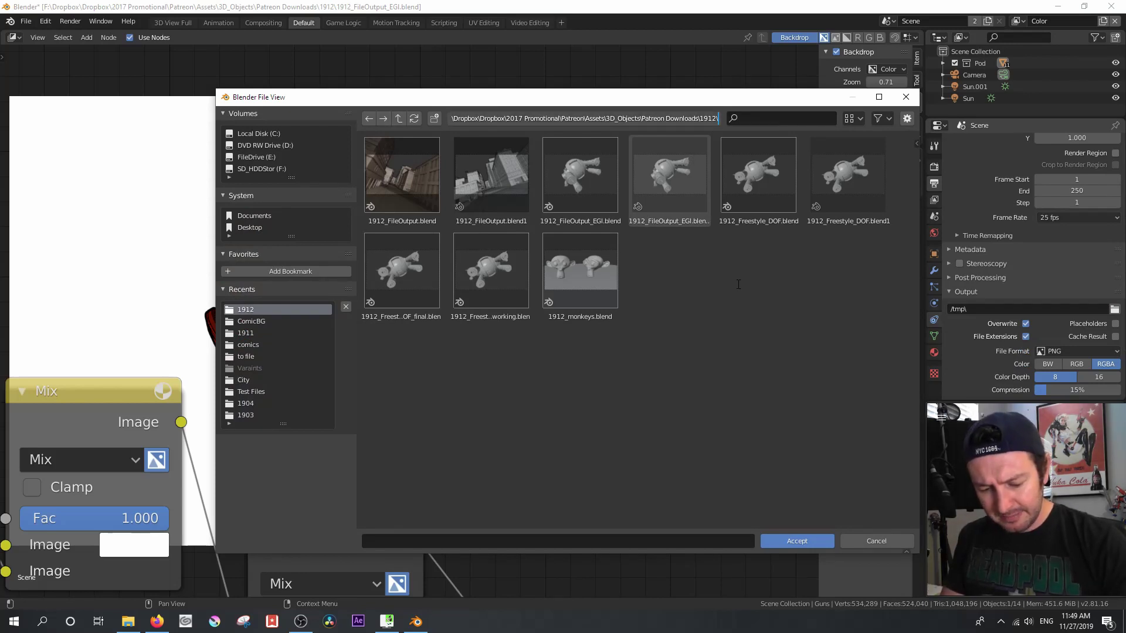
{"action": "type", "text": "RenderOut"}
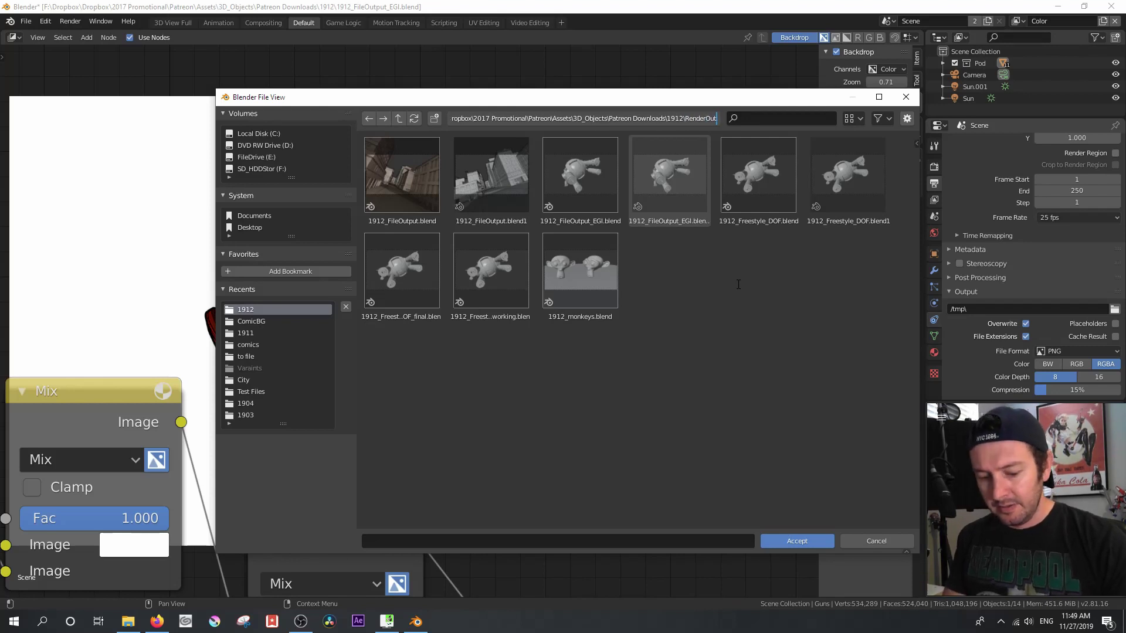
{"action": "key", "text": "Return"}
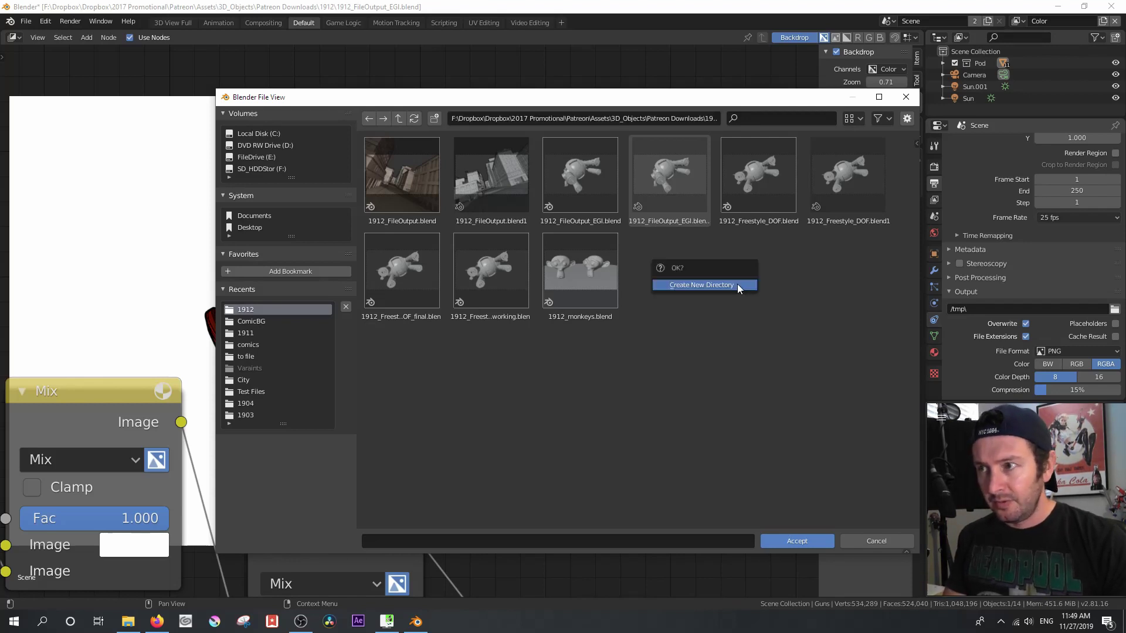
{"action": "key", "text": "Return"}
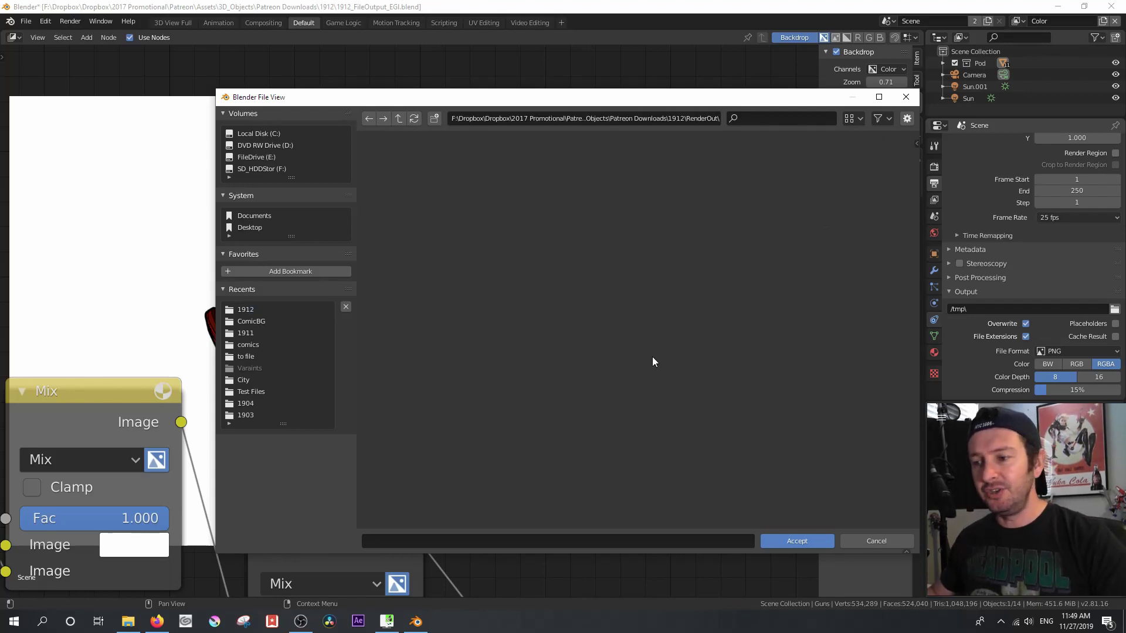
Set the file prefix to PodTotal_ and accept the RenderOut output path
{"action": "left_click", "coordinate": [601, 542]}
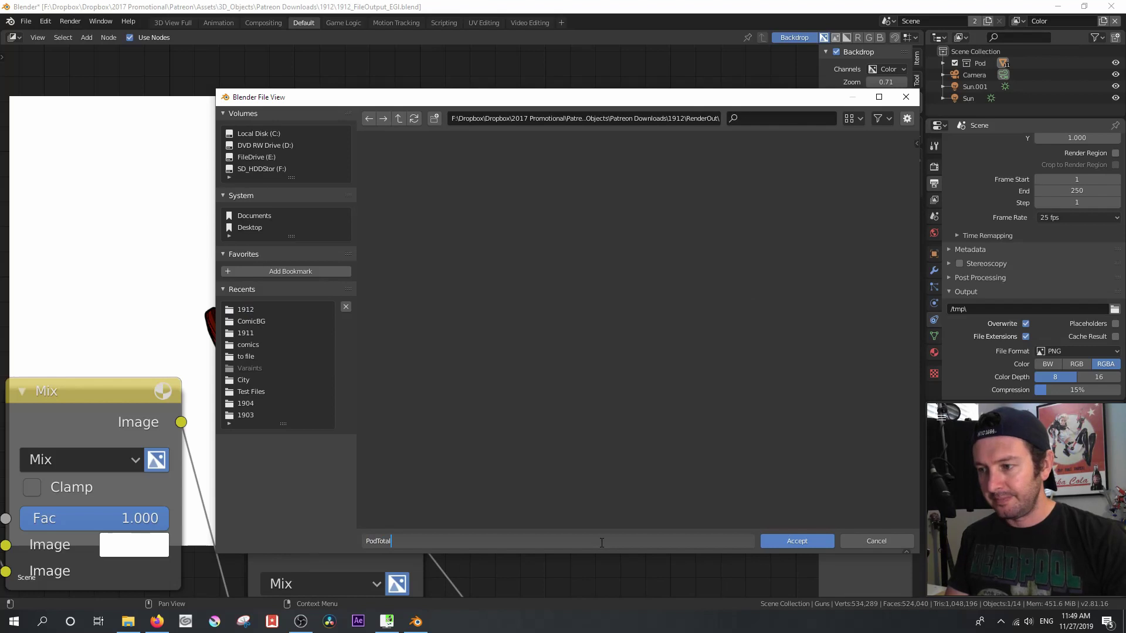
{"action": "left_click", "coordinate": [796, 541]}
{"action": "left_click", "coordinate": [796, 541]}
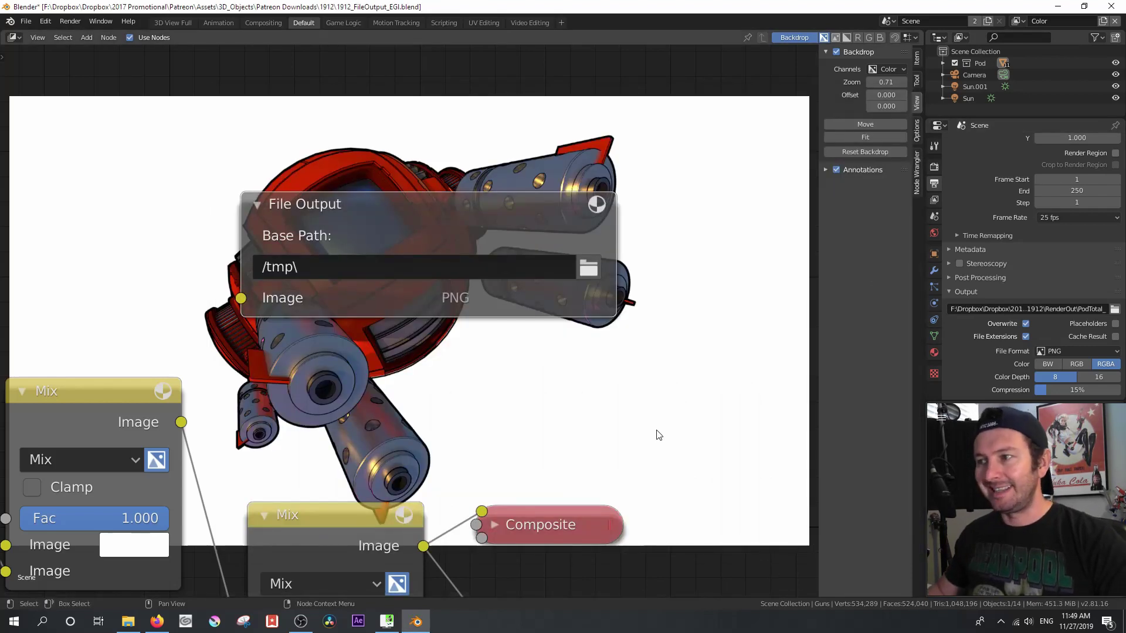
{"action": "scroll", "coordinate": [384, 299], "scroll_direction": "down", "scroll_amount": 4}
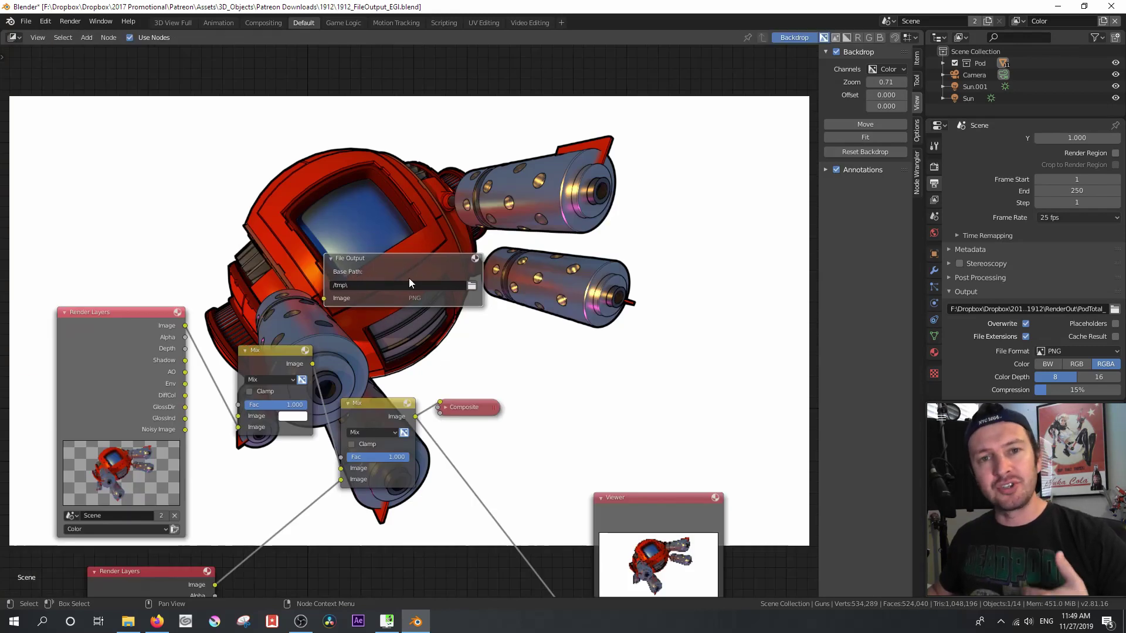
Rearrange the Viewer, File Output and Render Layers nodes
{"action": "left_click_drag", "start_coordinate": [665, 512], "coordinate": [659, 359]}
{"action": "left_click_drag", "start_coordinate": [401, 276], "coordinate": [197, 193]}
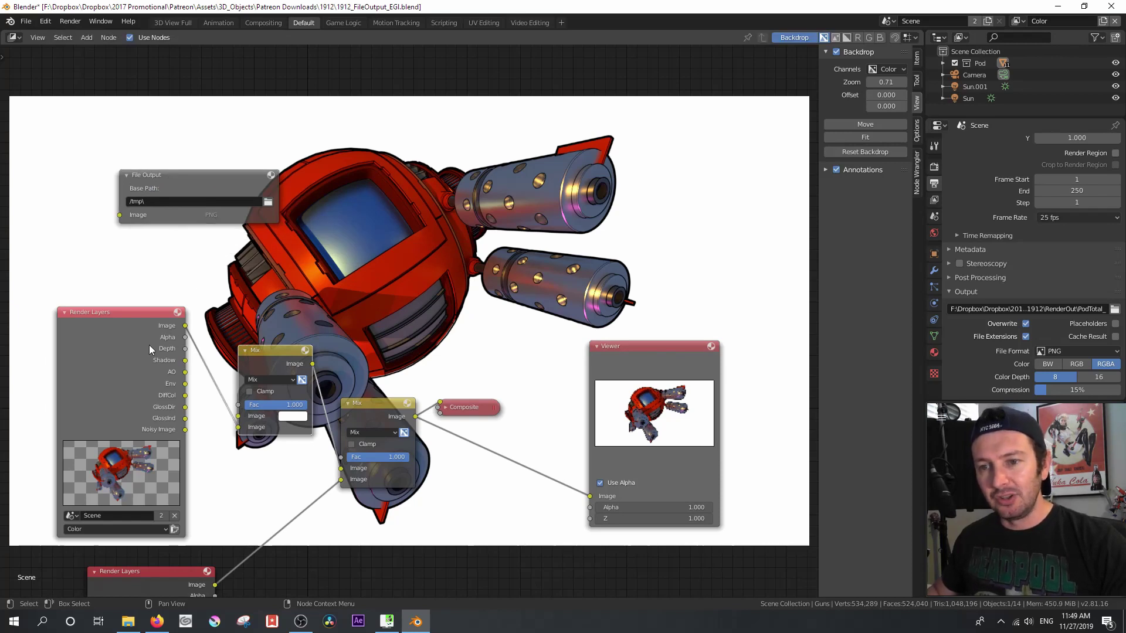
{"action": "left_click_drag", "start_coordinate": [149, 345], "coordinate": [246, 295]}
{"action": "scroll", "coordinate": [260, 291], "scroll_direction": "up", "scroll_amount": 4}
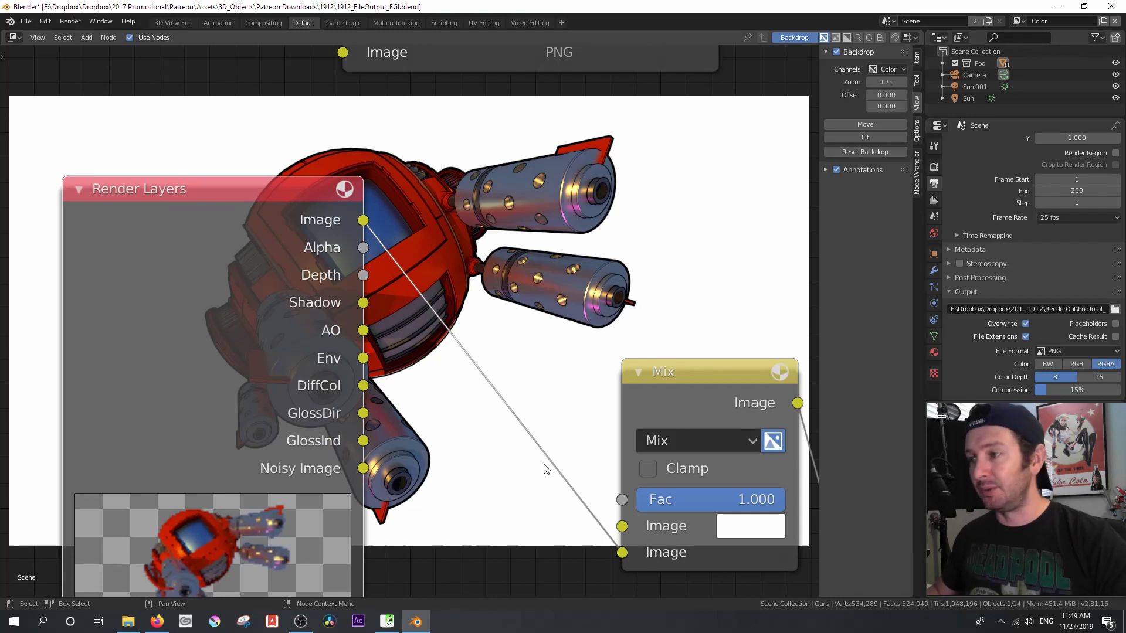
Open the View Layer passes and link the Render Layers AO output to the Viewer
{"action": "left_click", "coordinate": [934, 200]}
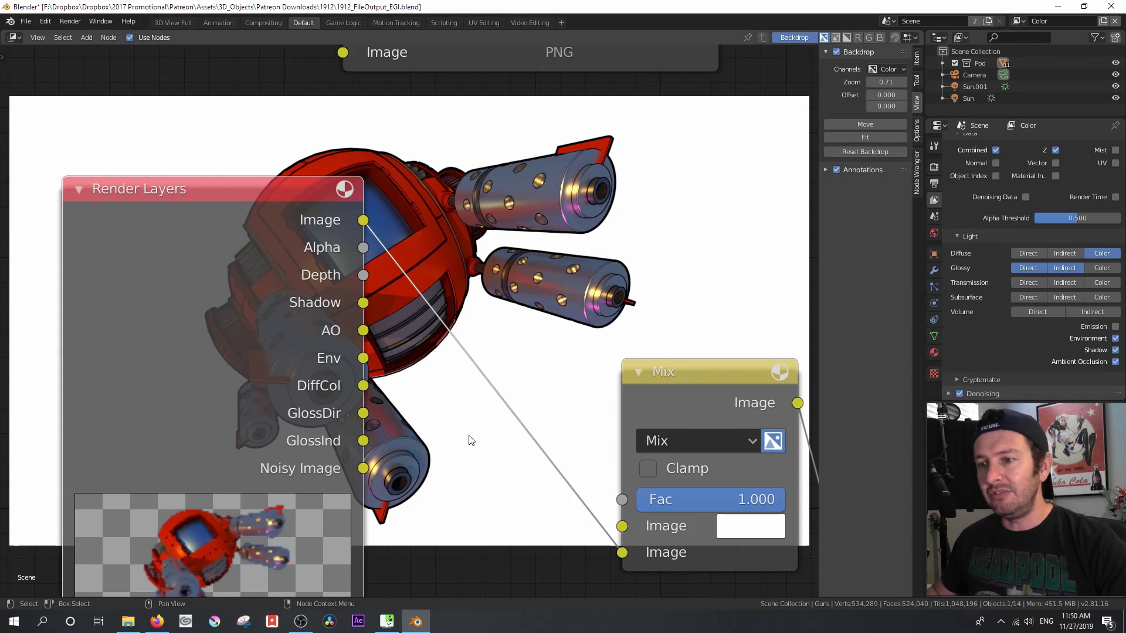
{"action": "scroll", "coordinate": [467, 439], "scroll_direction": "down", "scroll_amount": 3}
{"action": "scroll", "coordinate": [466, 425], "scroll_direction": "down", "scroll_amount": 2}
{"action": "scroll", "coordinate": [557, 387], "scroll_direction": "down", "scroll_amount": 5, "text": "ctrl"}
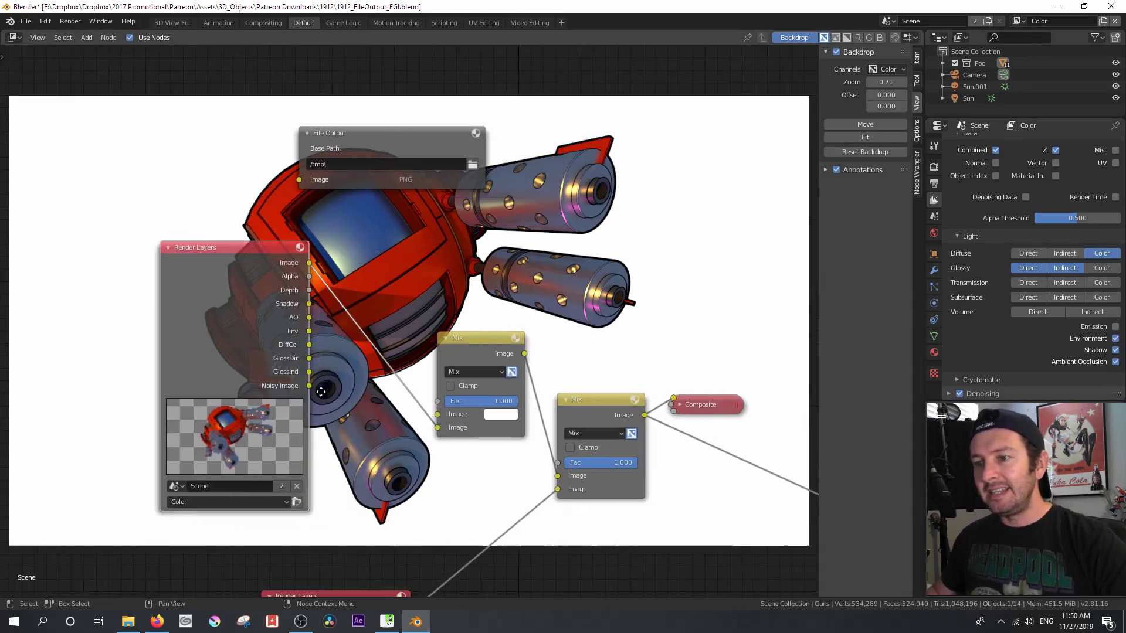
{"action": "left_click_drag", "start_coordinate": [751, 320], "coordinate": [674, 254]}
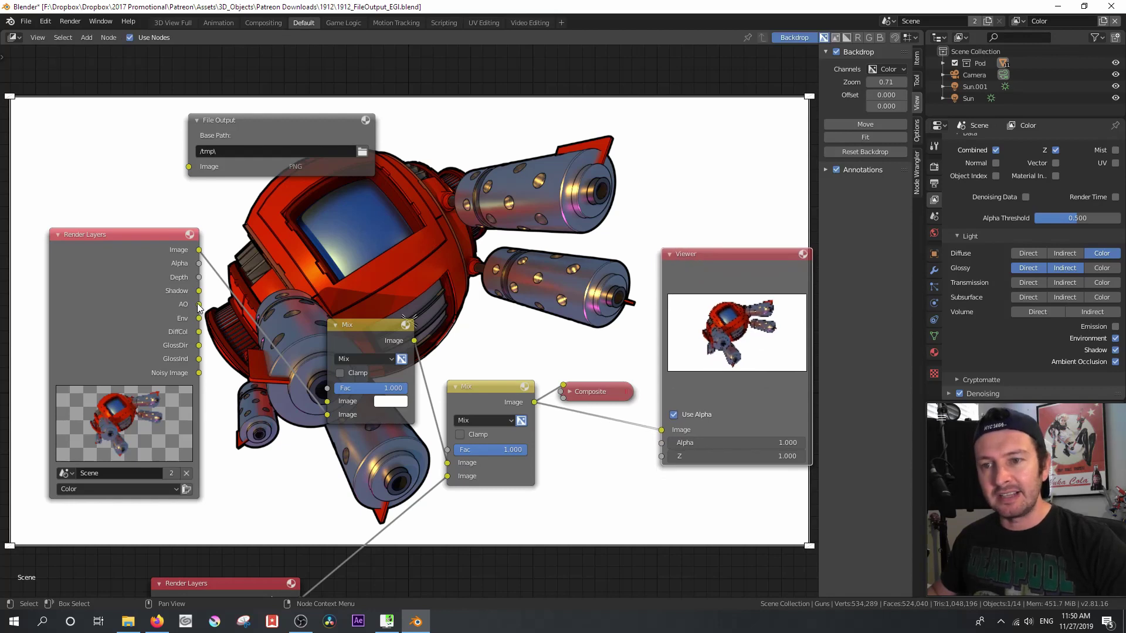
{"action": "left_click_drag", "start_coordinate": [198, 304], "coordinate": [670, 438]}
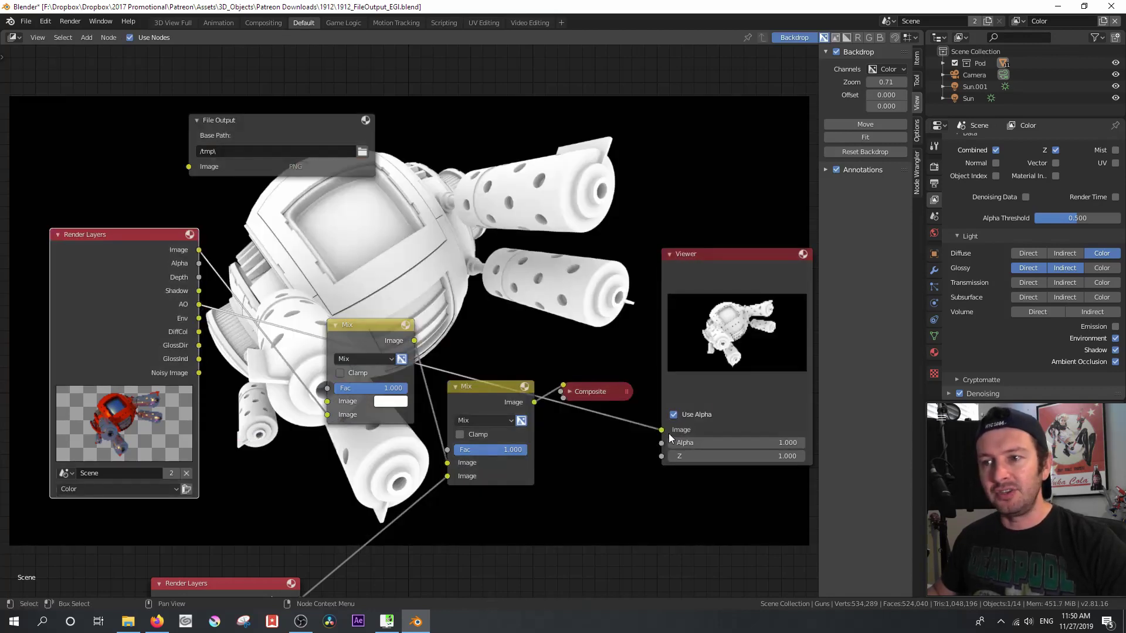
{"action": "middle_click_drag", "start_coordinate": [445, 273], "coordinate": [407, 298]}
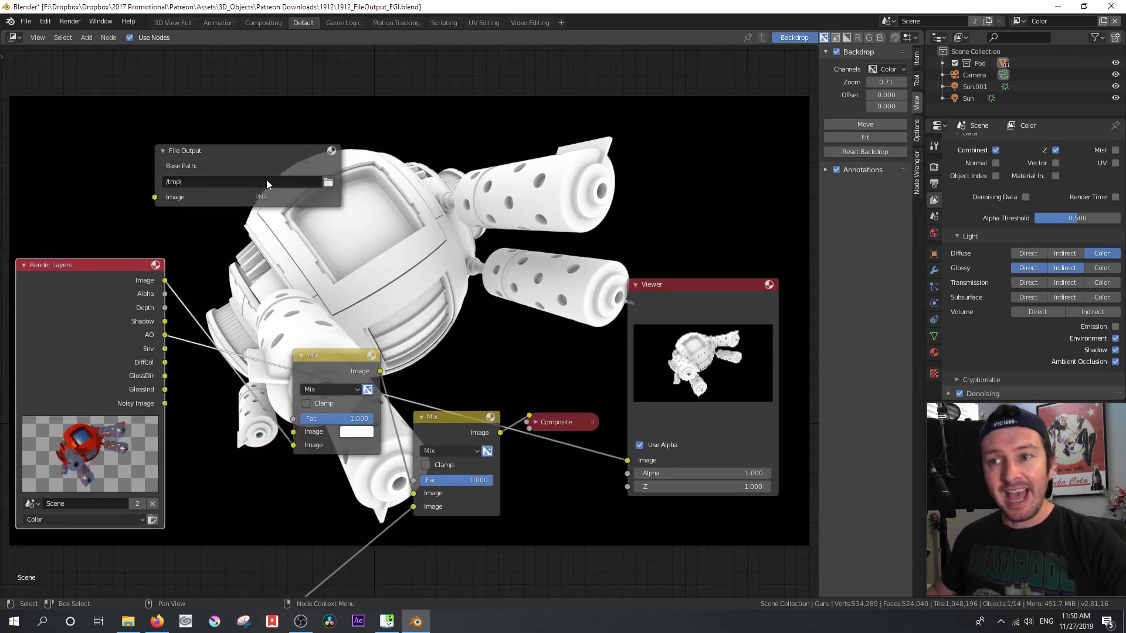
Link the Render Layers AO pass to the File Output node's image input
{"action": "left_click_drag", "start_coordinate": [255, 167], "coordinate": [385, 189]}
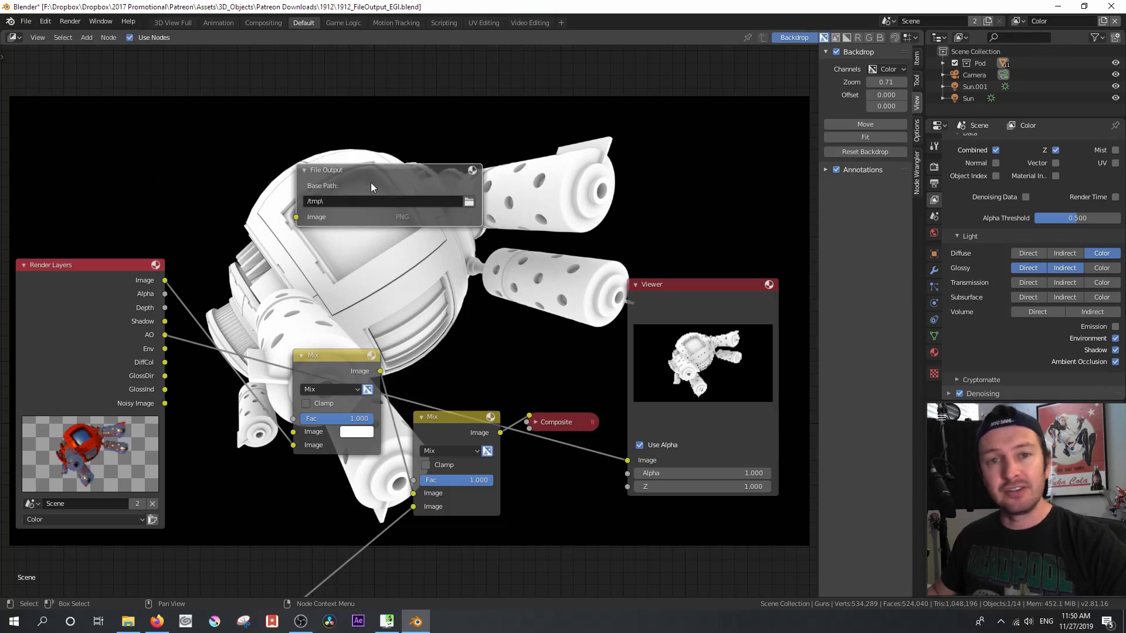
{"action": "left_click_drag", "start_coordinate": [166, 335], "coordinate": [301, 215]}
{"action": "left_click_drag", "start_coordinate": [373, 180], "coordinate": [371, 182]}
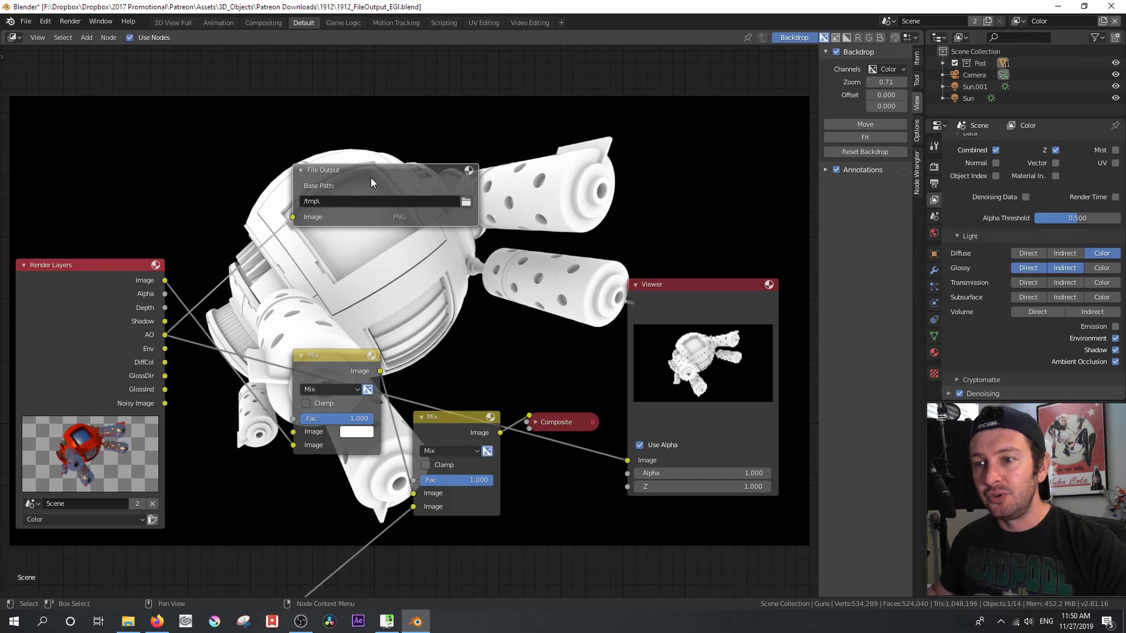
Set the File Output base path to the RenderOut folder with prefix PodAO_
{"action": "left_click", "coordinate": [466, 201]}
{"action": "left_click", "coordinate": [248, 321]}
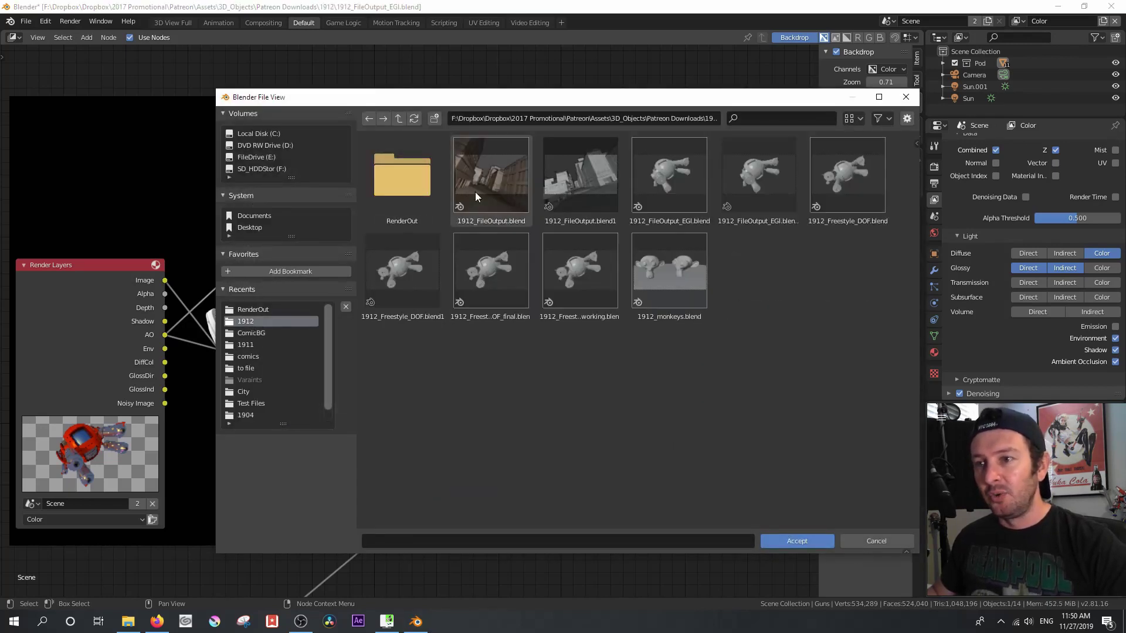
{"action": "double_click", "coordinate": [414, 185]}
{"action": "left_click", "coordinate": [480, 539]}
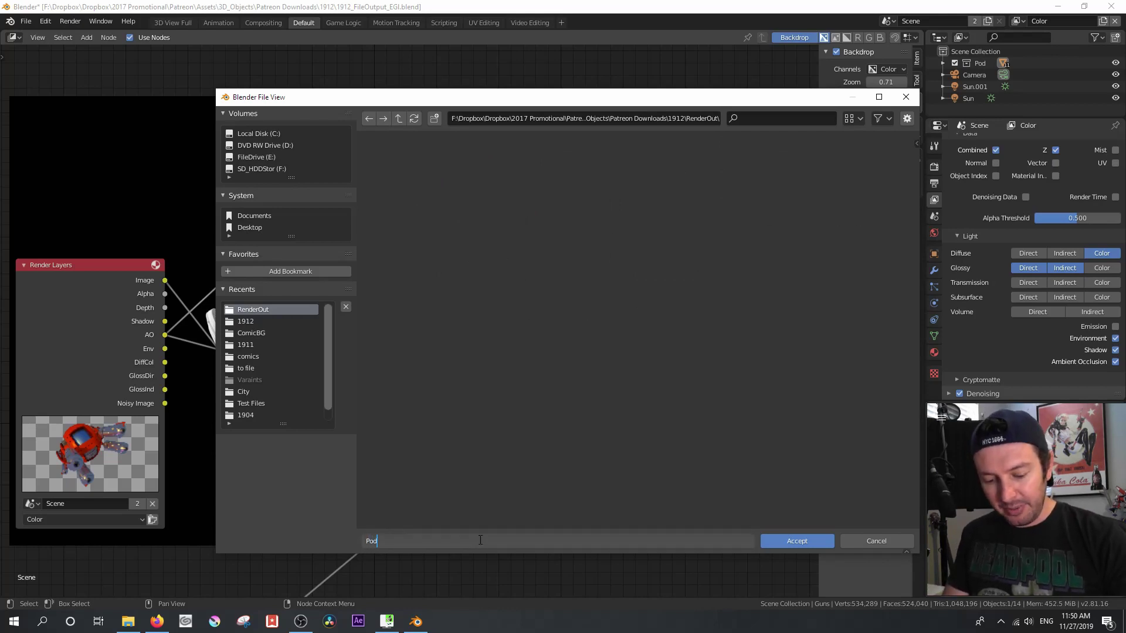
{"action": "type", "text": "PodAO"}
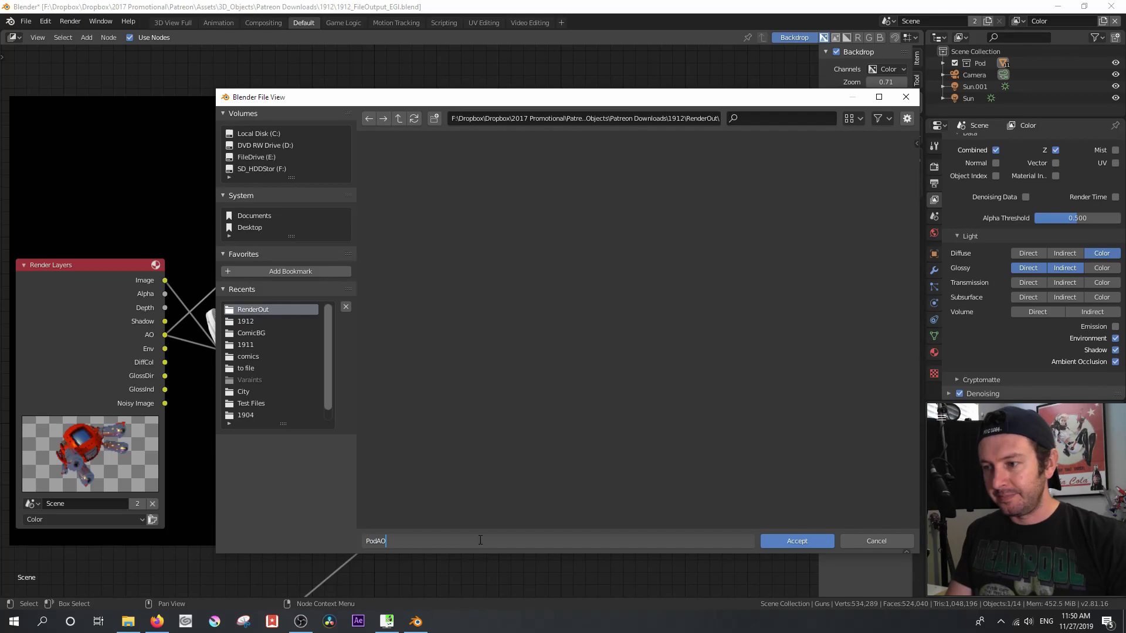
{"action": "type", "text": "_"}
{"action": "left_click", "coordinate": [803, 540]}
{"action": "mouse_move", "coordinate": [333, 174]}
{"action": "left_mouse_down"}
{"action": "mouse_move", "coordinate": [315, 172]}
{"action": "mouse_move", "coordinate": [326, 163]}
{"action": "left_mouse_up"}
{"action": "scroll", "coordinate": [195, 258], "scroll_direction": "up", "scroll_amount": 3}
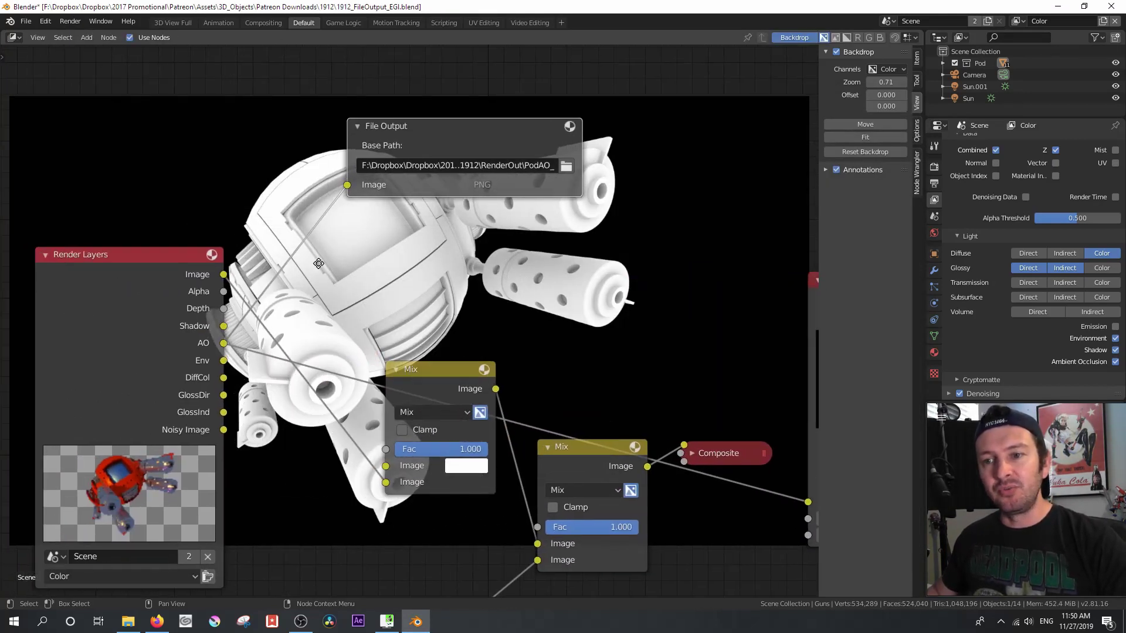
{"action": "middle_click_drag", "start_coordinate": [318, 263], "coordinate": [320, 263]}
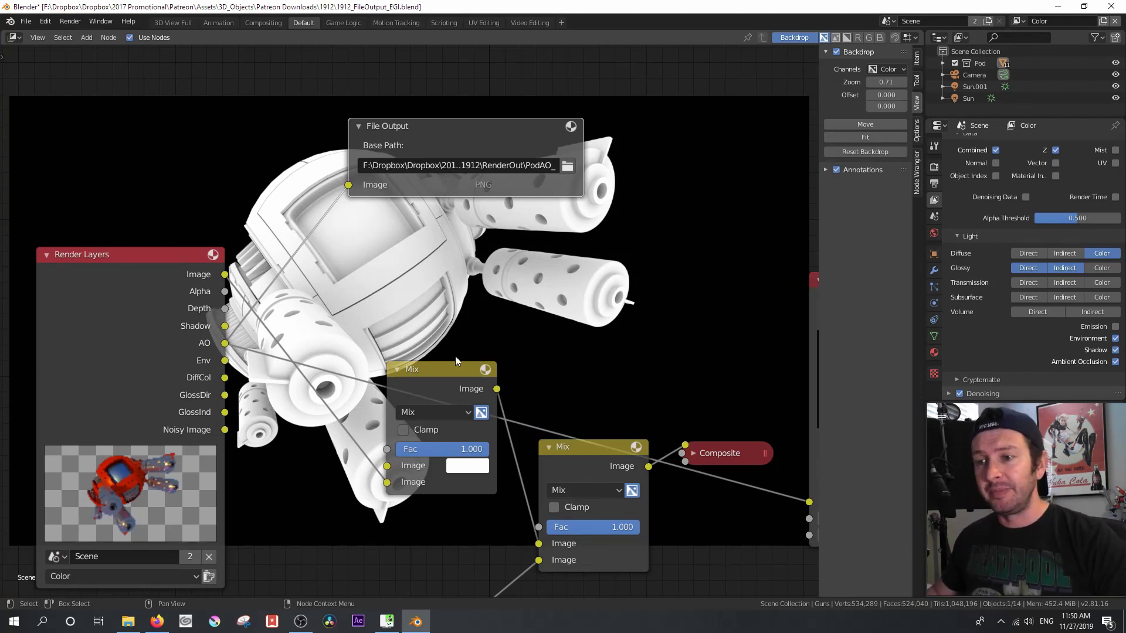
Duplicate the File Output node below the original and feed it the DiffCol pass
{"action": "left_click_drag", "start_coordinate": [455, 359], "coordinate": [424, 446]}
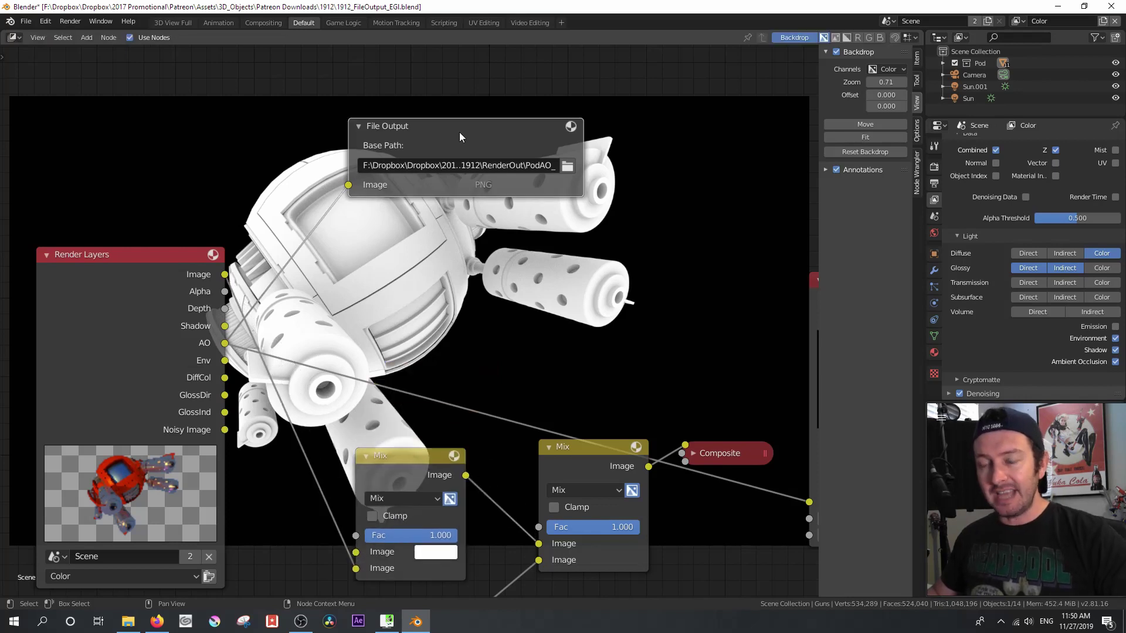
{"action": "key", "text": "shift+d"}
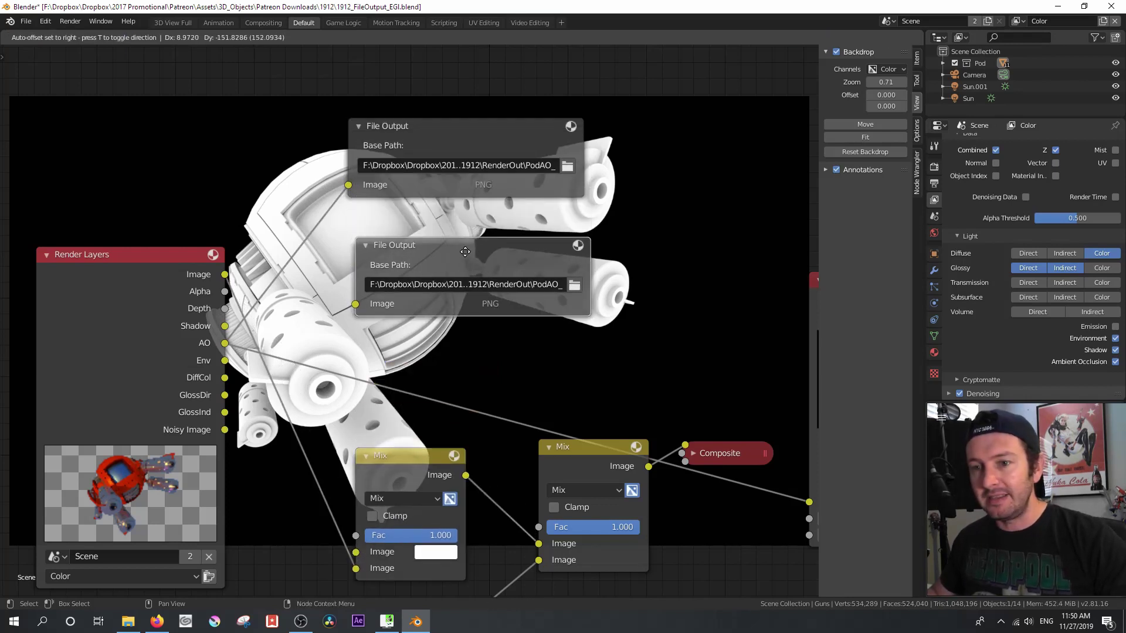
{"action": "left_click", "coordinate": [340, 312]}
{"action": "middle_click_drag", "start_coordinate": [231, 388], "coordinate": [198, 377]}
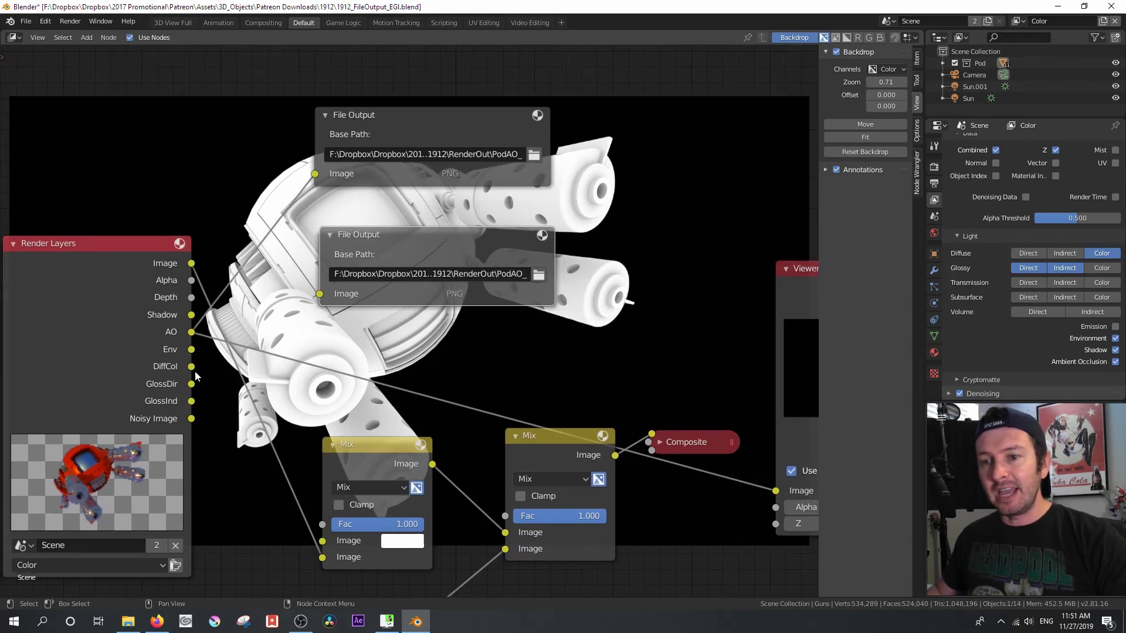
{"action": "left_click_drag", "start_coordinate": [191, 367], "coordinate": [775, 491]}
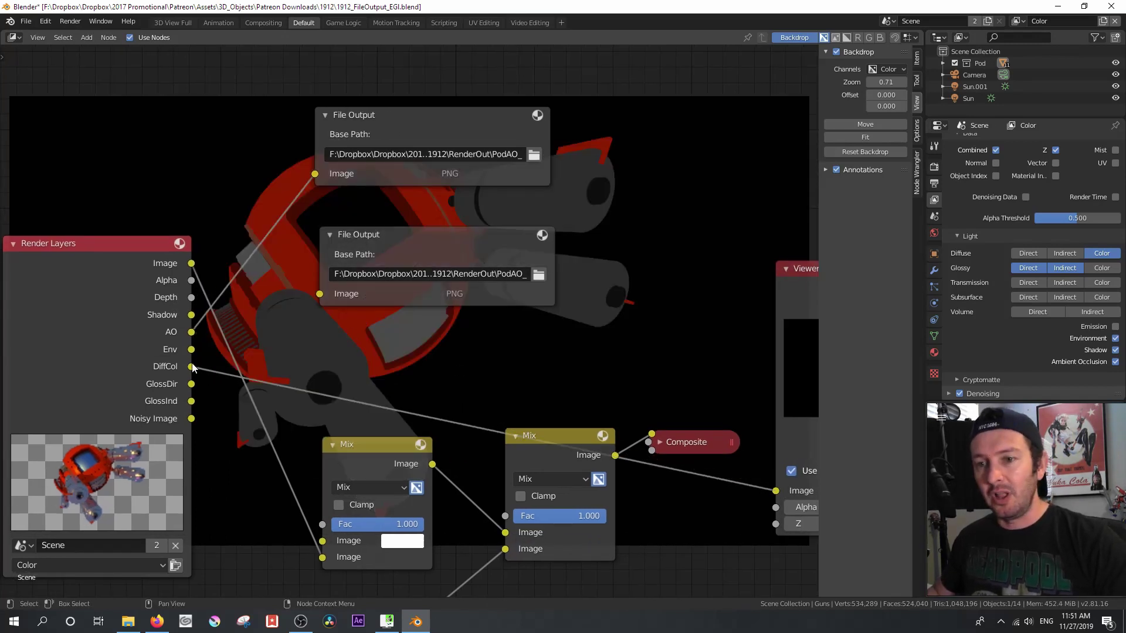
{"action": "left_click_drag", "start_coordinate": [191, 366], "coordinate": [322, 297]}
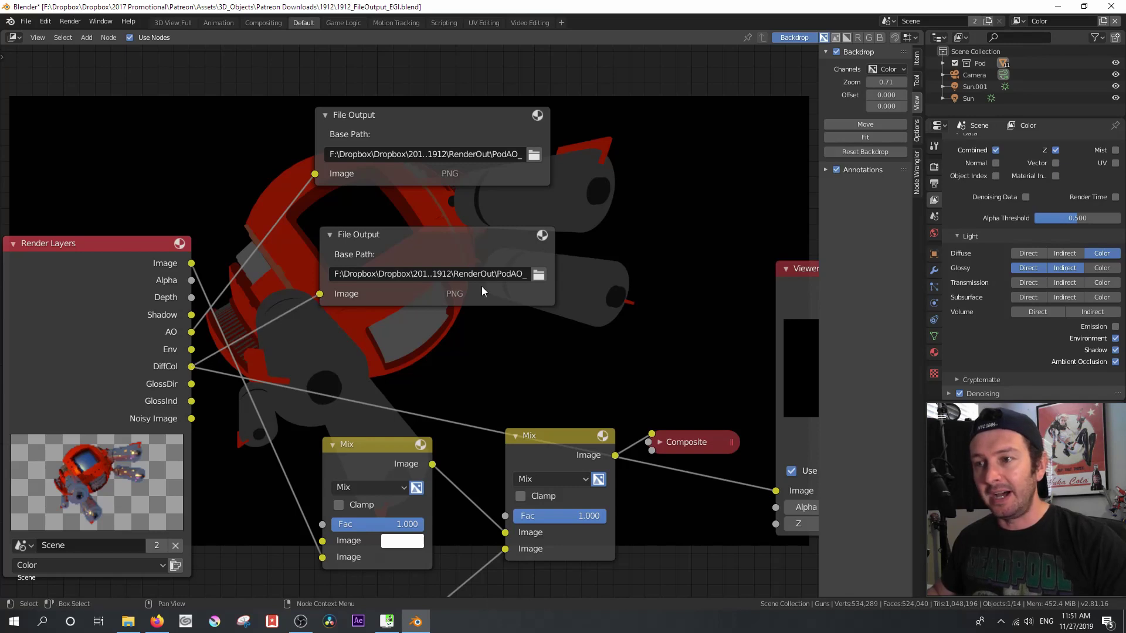
Change the copied node's base path to RenderOut with prefix PodDiffCol_
{"action": "left_click", "coordinate": [538, 274]}
{"action": "left_click", "coordinate": [390, 541]}
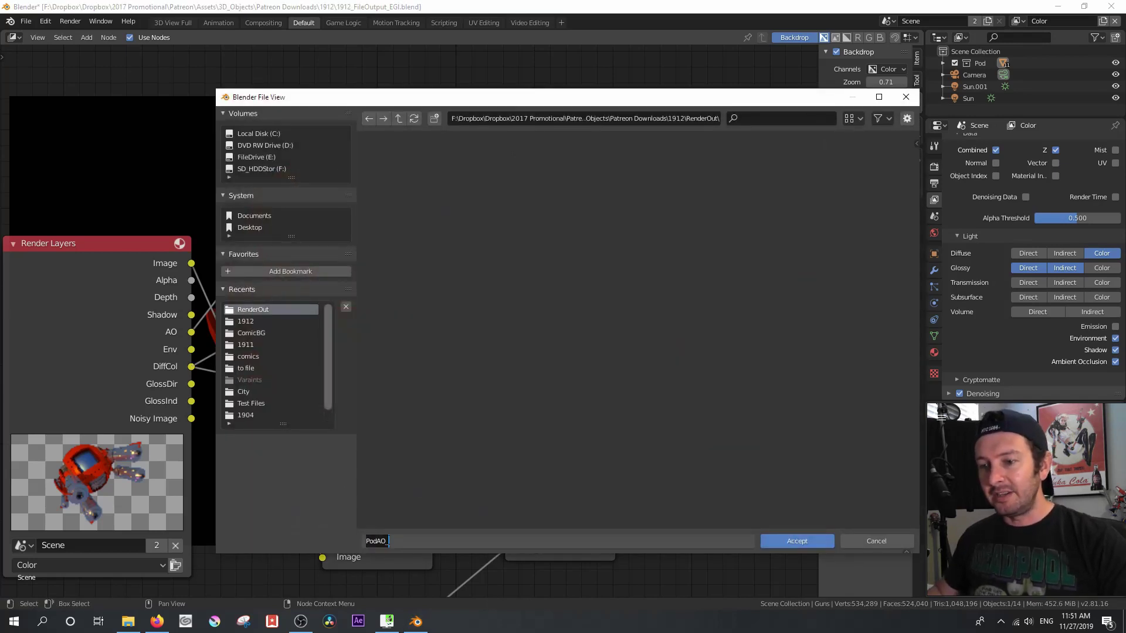
{"action": "left_click", "coordinate": [381, 541]}
{"action": "key", "text": "Delete"}
{"action": "key", "text": "Delete"}
{"action": "key", "text": "Delete"}
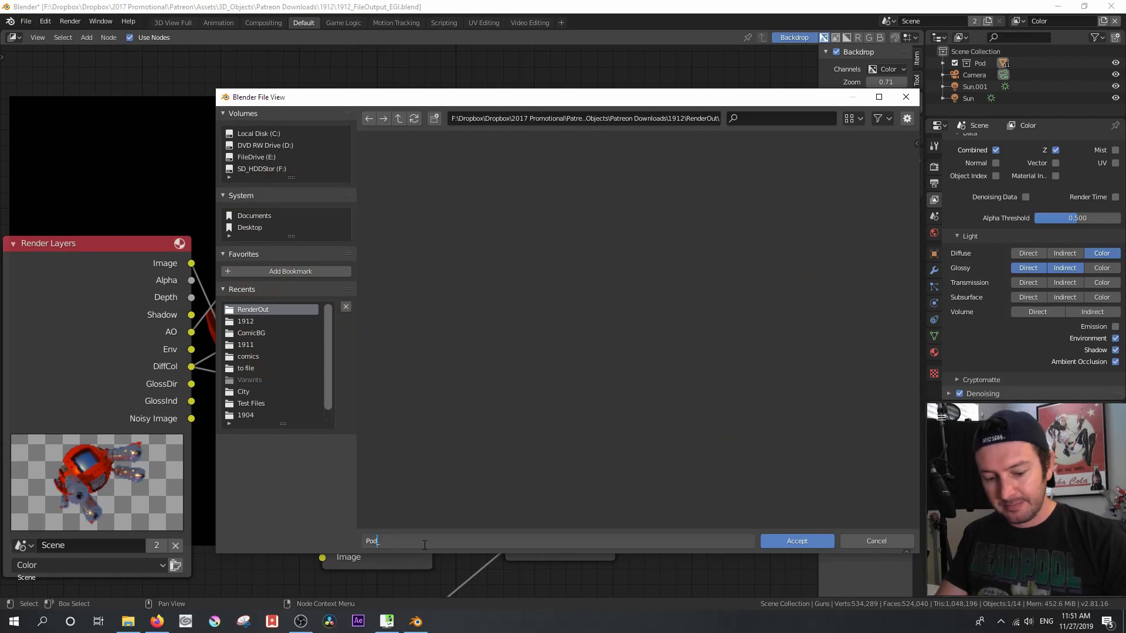
{"action": "type", "text": "DiffCol"}
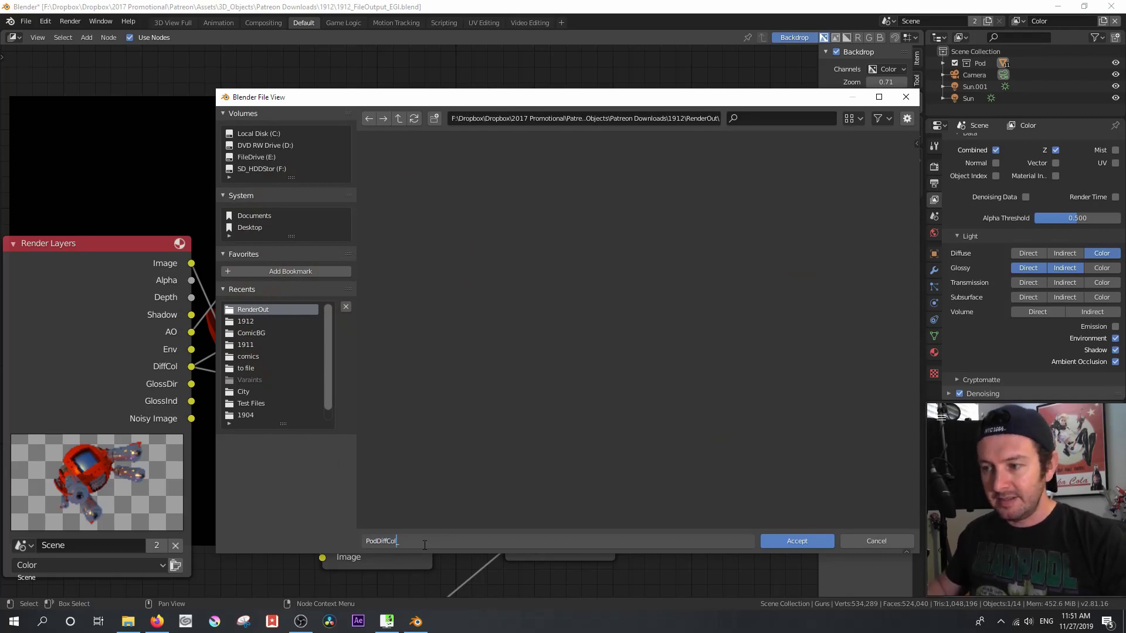
{"action": "left_click", "coordinate": [791, 541]}
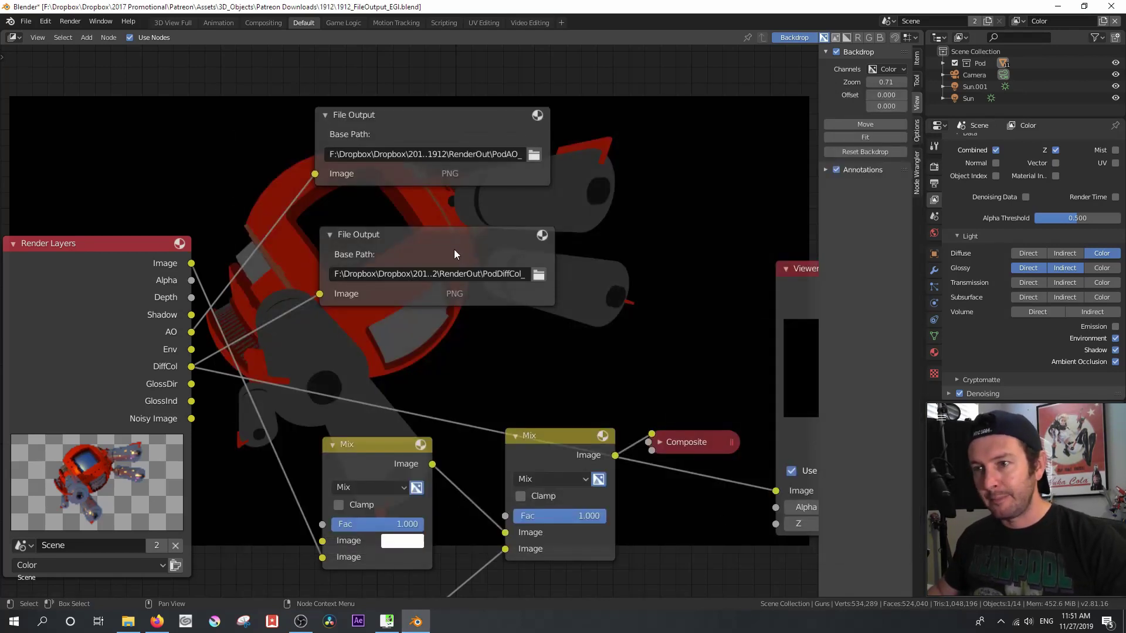
{"action": "left_click", "coordinate": [446, 243]}
Duplicate it as a third File Output node connected to the GlossDir pass
{"action": "key", "text": "shift+d"}
{"action": "left_click", "coordinate": [447, 345]}
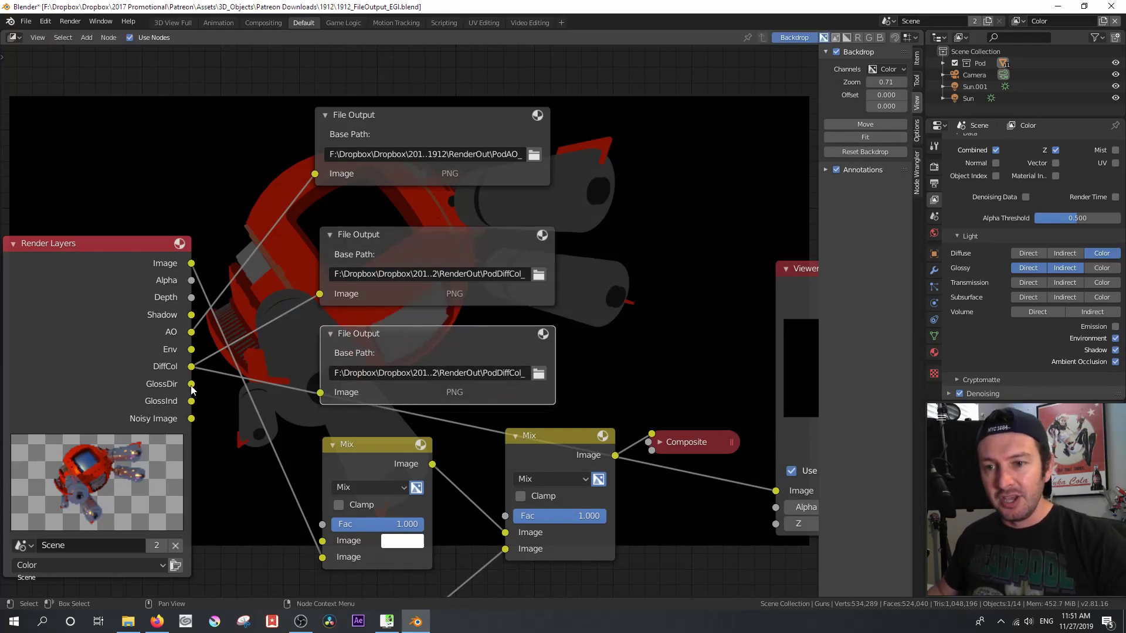
{"action": "left_click_drag", "start_coordinate": [191, 384], "coordinate": [319, 393]}
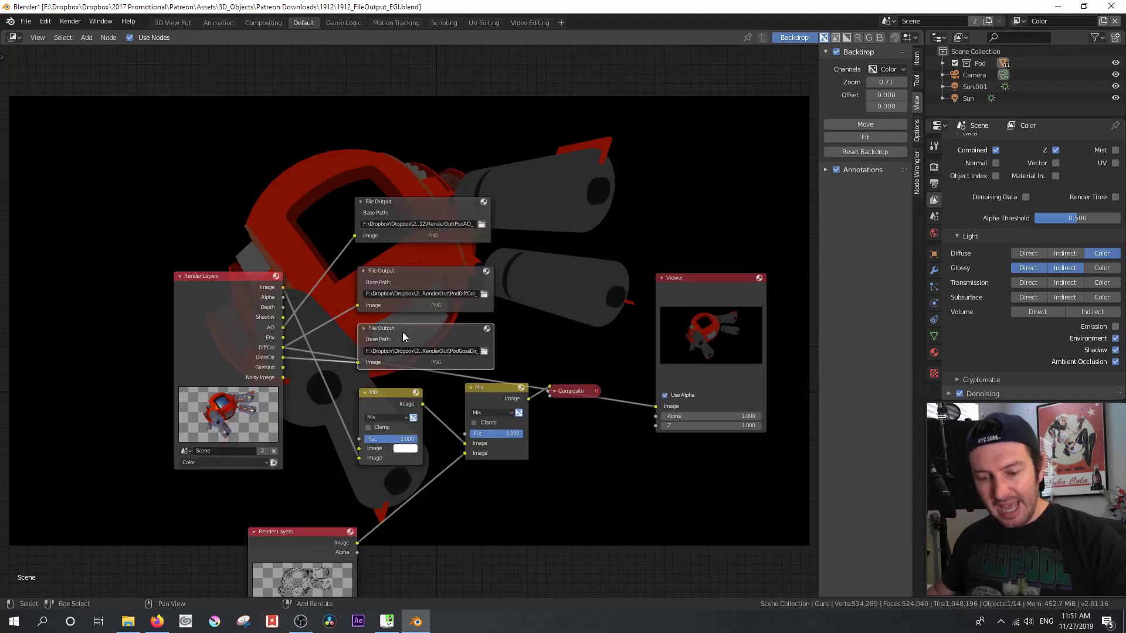
{"action": "left_click", "coordinate": [402, 332]}
Add a fourth File Output node linked to the Freestyle Render Layers image
{"action": "key", "text": "shift+d"}
{"action": "left_click", "coordinate": [452, 536]}
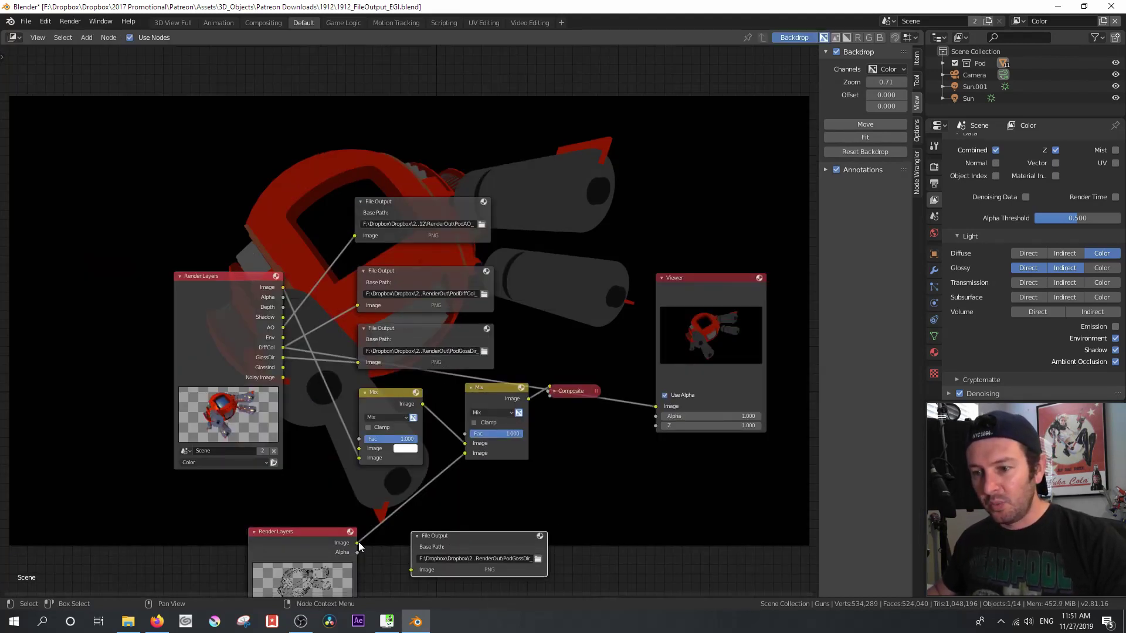
{"action": "left_click_drag", "start_coordinate": [357, 543], "coordinate": [412, 569]}
{"action": "left_click_drag", "start_coordinate": [314, 532], "coordinate": [230, 496]}
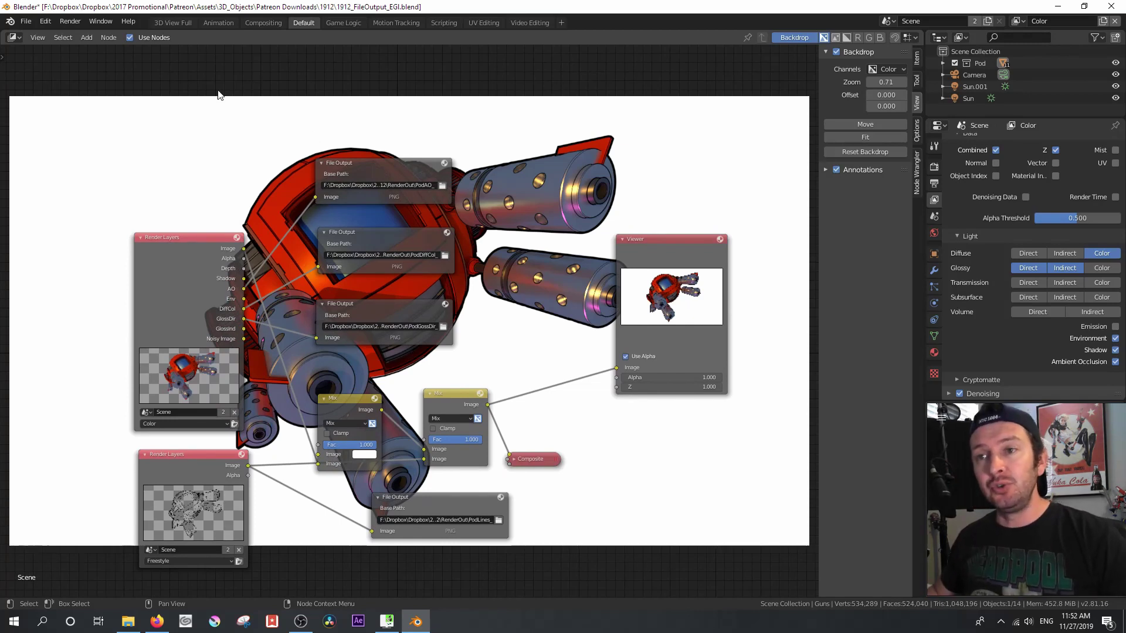
Open the Render menu to render the current frame of the red pod scene
{"action": "left_click", "coordinate": [70, 21]}
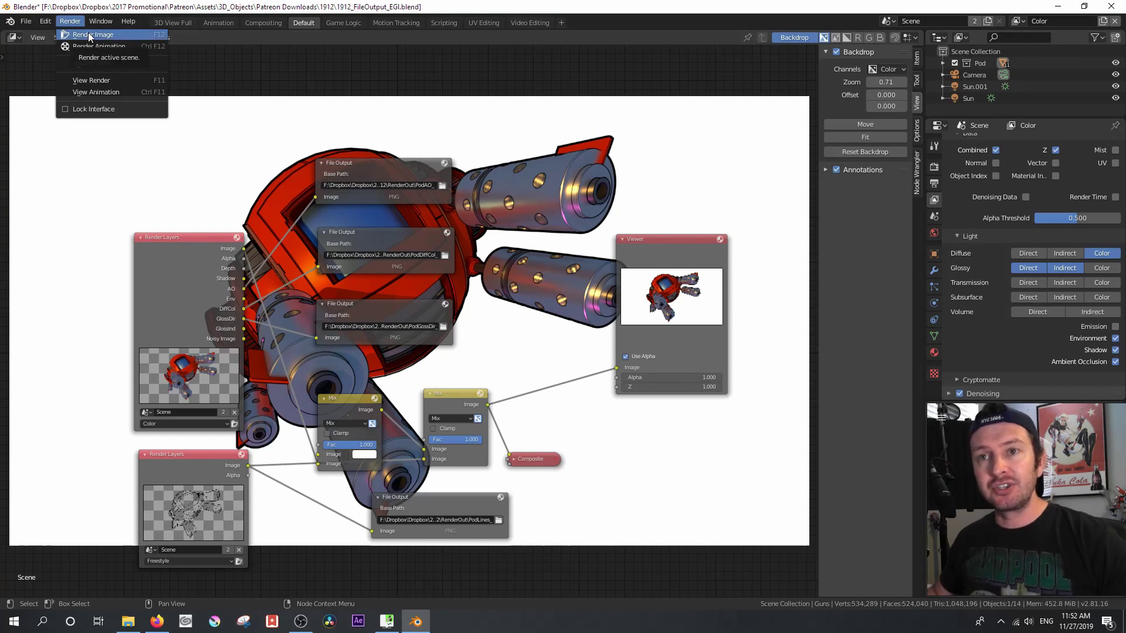
Render the frame, then switch the main area back to the Compositor and zoom the nodes
{"action": "left_click", "coordinate": [90, 35]}
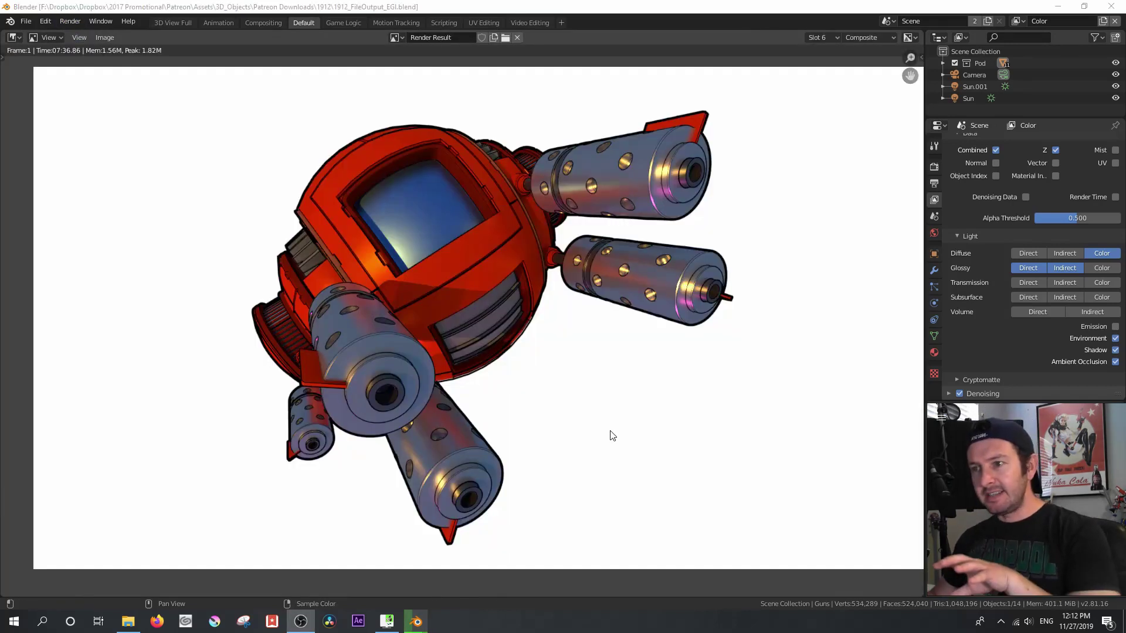
{"action": "left_click", "coordinate": [13, 38]}
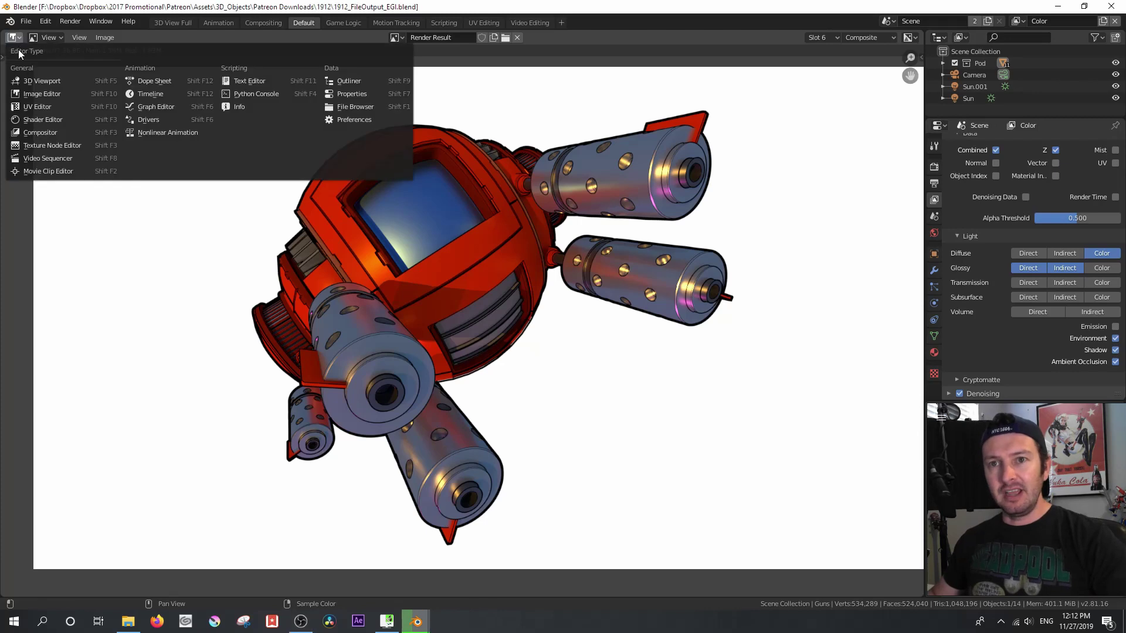
{"action": "left_click", "coordinate": [45, 128]}
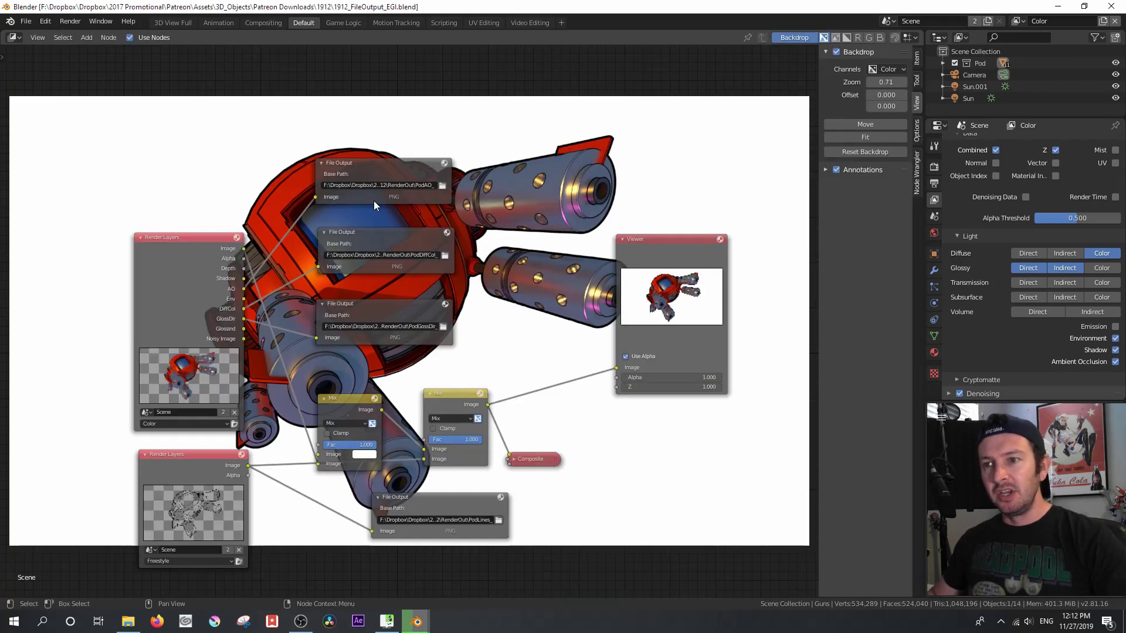
{"action": "scroll", "coordinate": [369, 174], "scroll_direction": "up", "scroll_amount": 1}
{"action": "scroll", "coordinate": [368, 171], "scroll_direction": "up", "scroll_amount": 1}
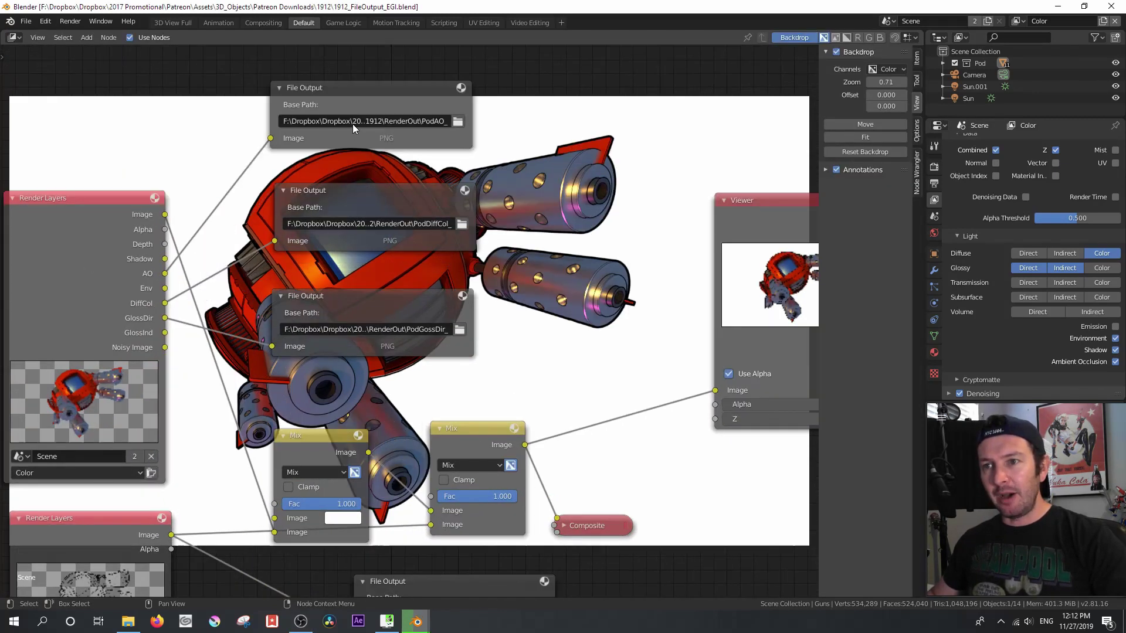
{"action": "scroll", "coordinate": [476, 394], "scroll_direction": "down", "scroll_amount": 4}
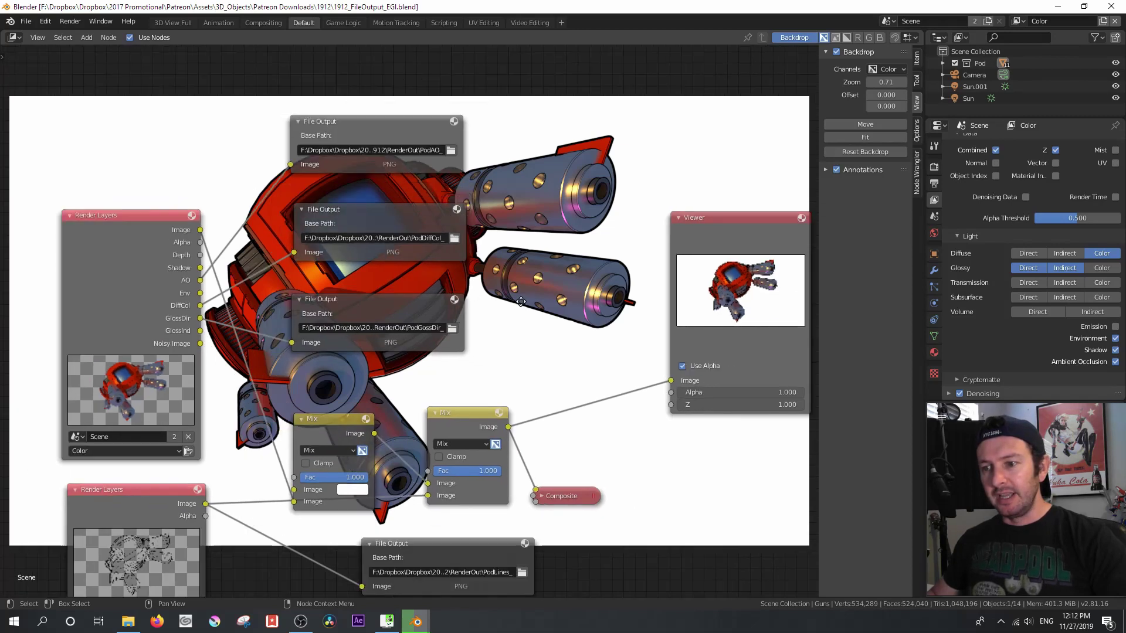
Confirm Image0001.png exists in RenderOut's PodLines_ and PodAO_ folders, then minimize Explorer
{"action": "key", "text": "alt+Tab"}
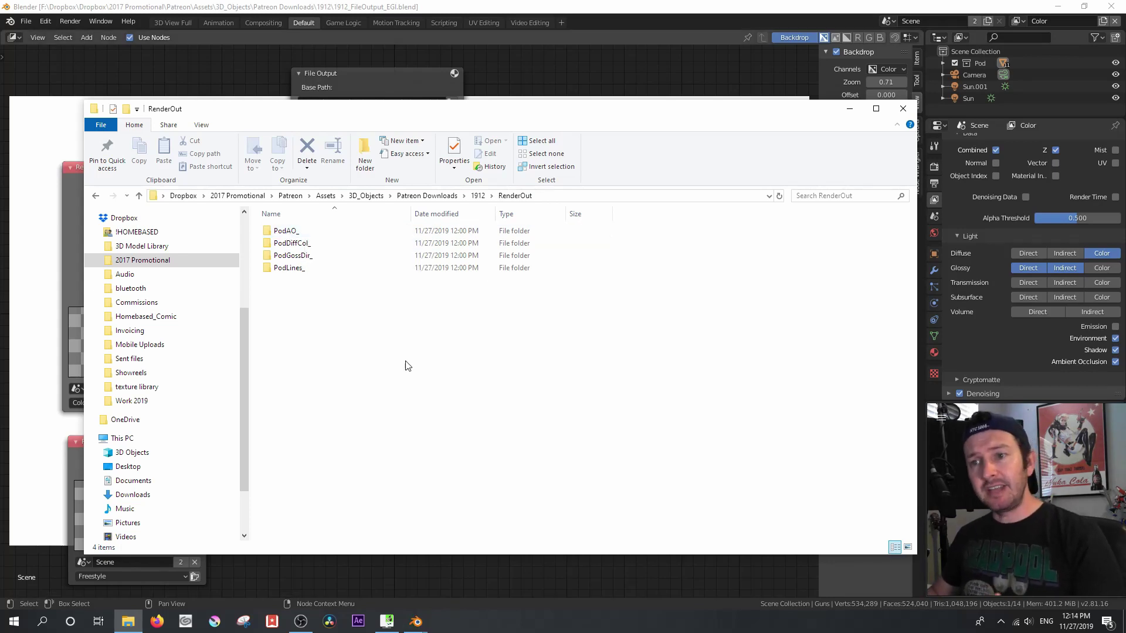
{"action": "double_click", "coordinate": [296, 268]}
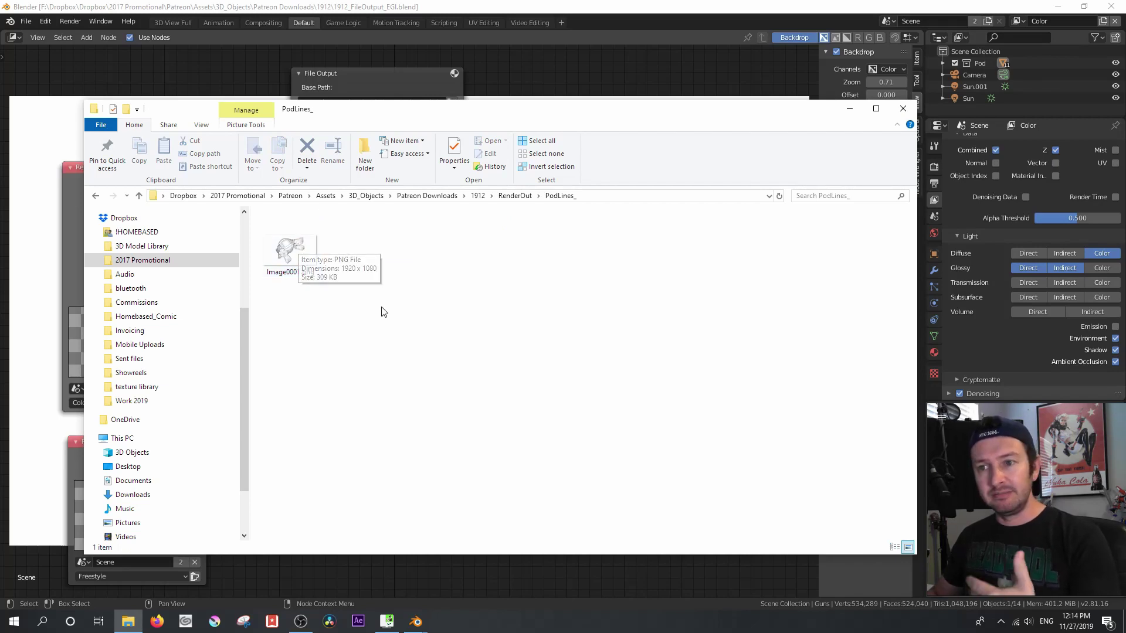
{"action": "left_click", "coordinate": [508, 196]}
{"action": "double_click", "coordinate": [297, 230]}
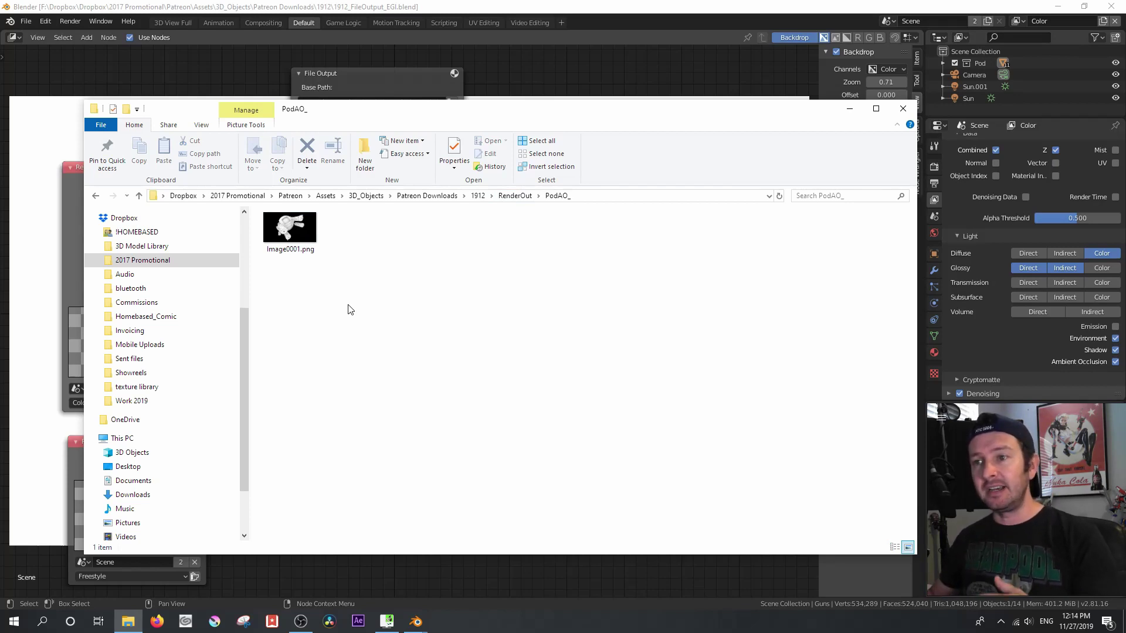
{"action": "left_click", "coordinate": [516, 92]}
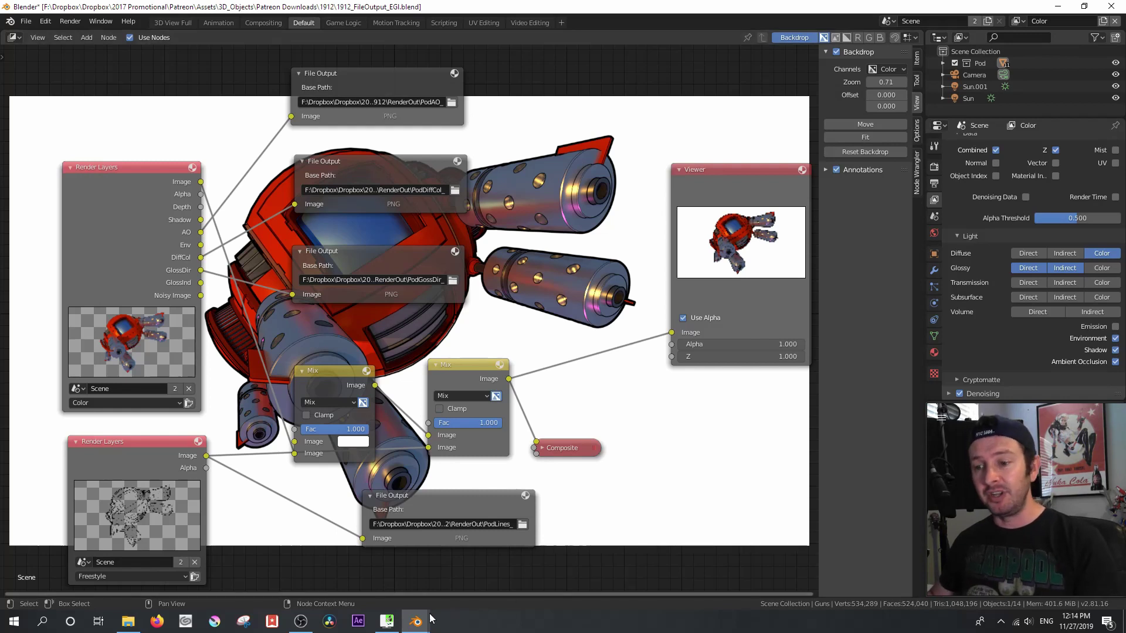
Bring up the city-scene Blender file and view it in a 3D Viewport through the camera
{"action": "mouse_move", "coordinate": [415, 622]}
{"action": "left_click", "coordinate": [373, 588]}
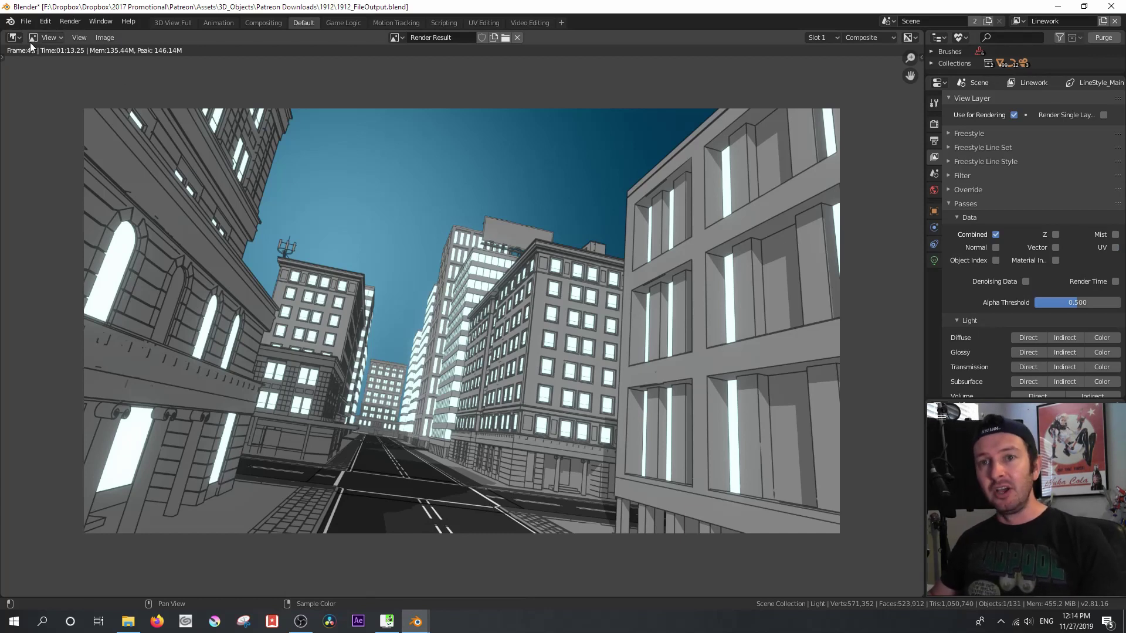
{"action": "left_click", "coordinate": [13, 37]}
{"action": "left_click", "coordinate": [35, 81]}
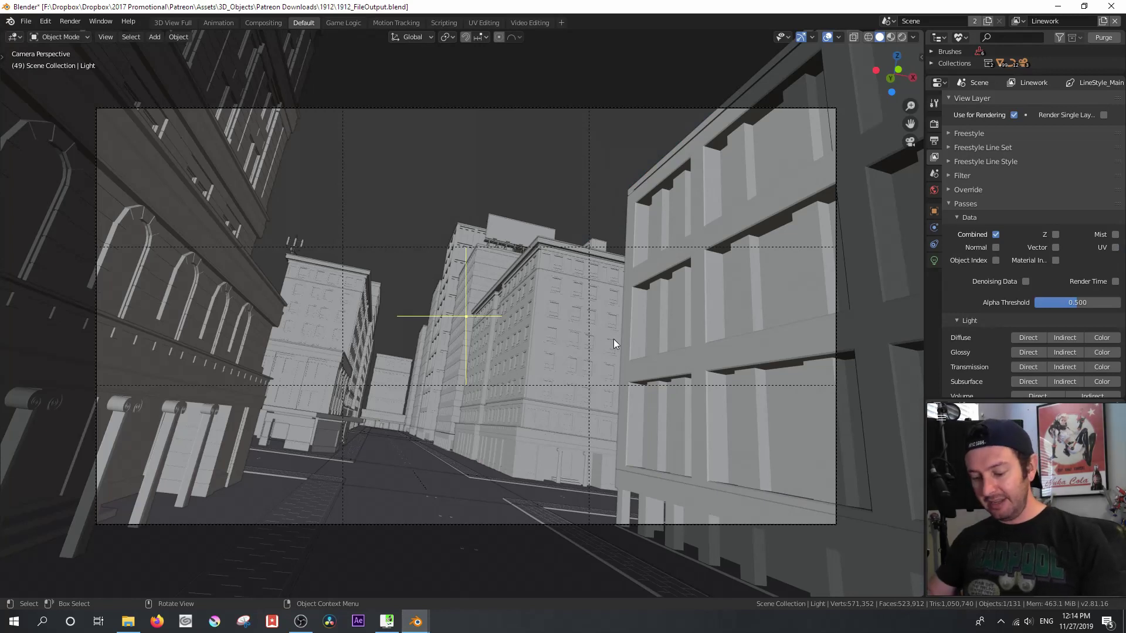
{"action": "key", "text": "shift+Left"}
Play the animation and stop it at frame 65
{"action": "key", "text": "space"}
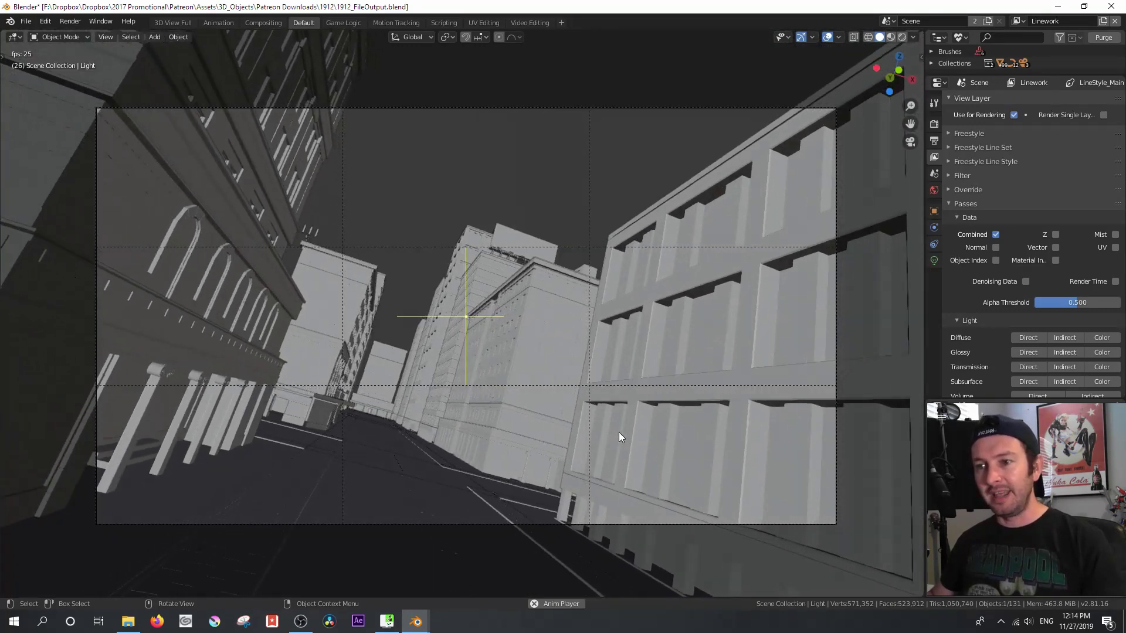
{"action": "key", "text": "space"}
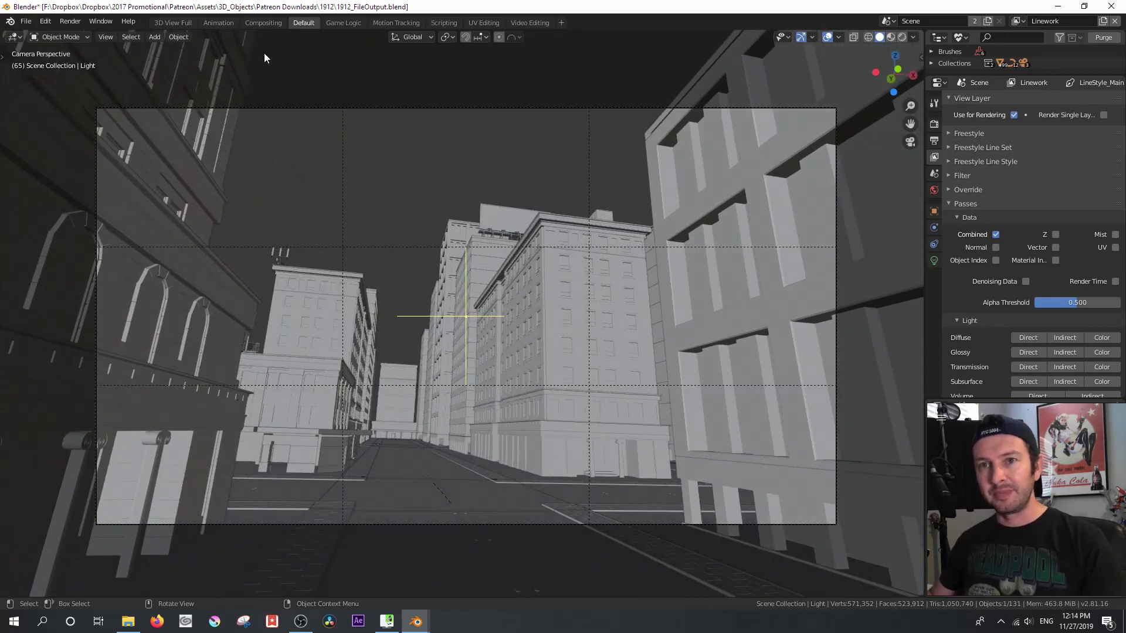
{"action": "left_click", "coordinate": [14, 36]}
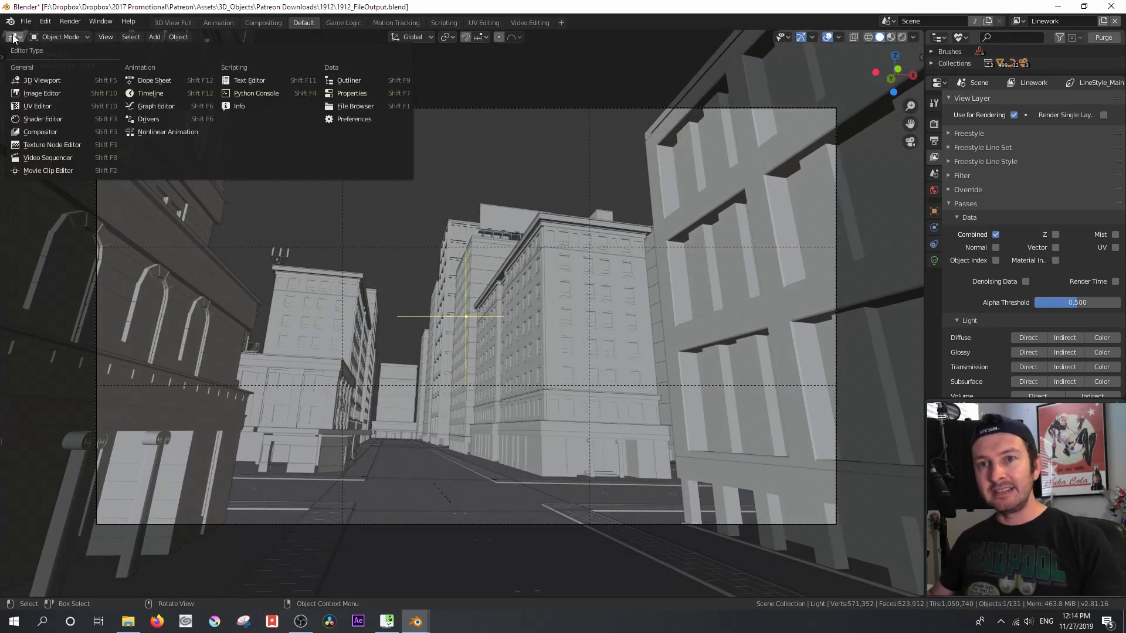
Show the city scene's compositor tree and move the top File Output node up and left
{"action": "left_click", "coordinate": [44, 133]}
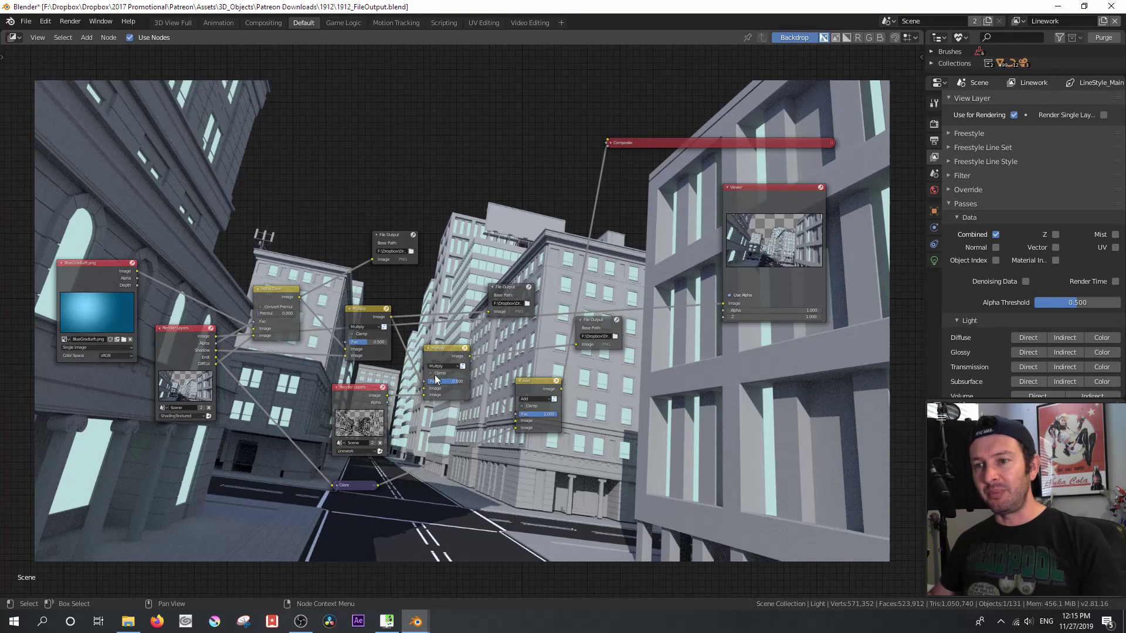
{"action": "scroll", "coordinate": [490, 286], "scroll_direction": "up", "scroll_amount": 2}
{"action": "mouse_move", "coordinate": [490, 286]}
{"action": "middle_mouse_down"}
{"action": "mouse_move", "coordinate": [332, 280]}
{"action": "mouse_move", "coordinate": [490, 275]}
{"action": "mouse_move", "coordinate": [475, 283]}
{"action": "middle_mouse_up"}
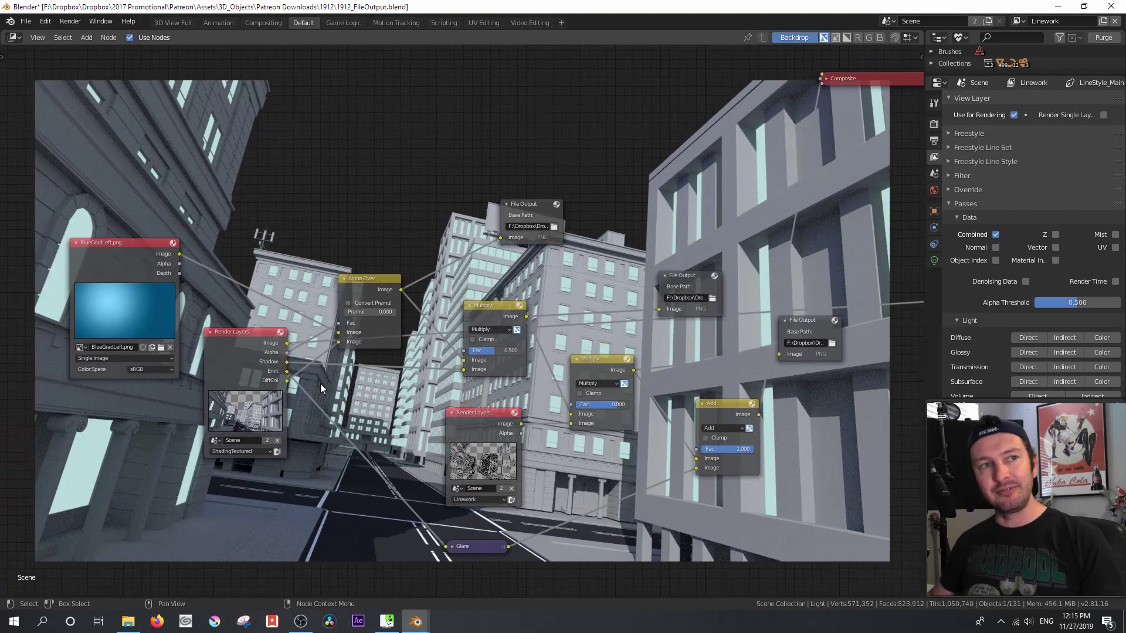
{"action": "left_click", "coordinate": [532, 211]}
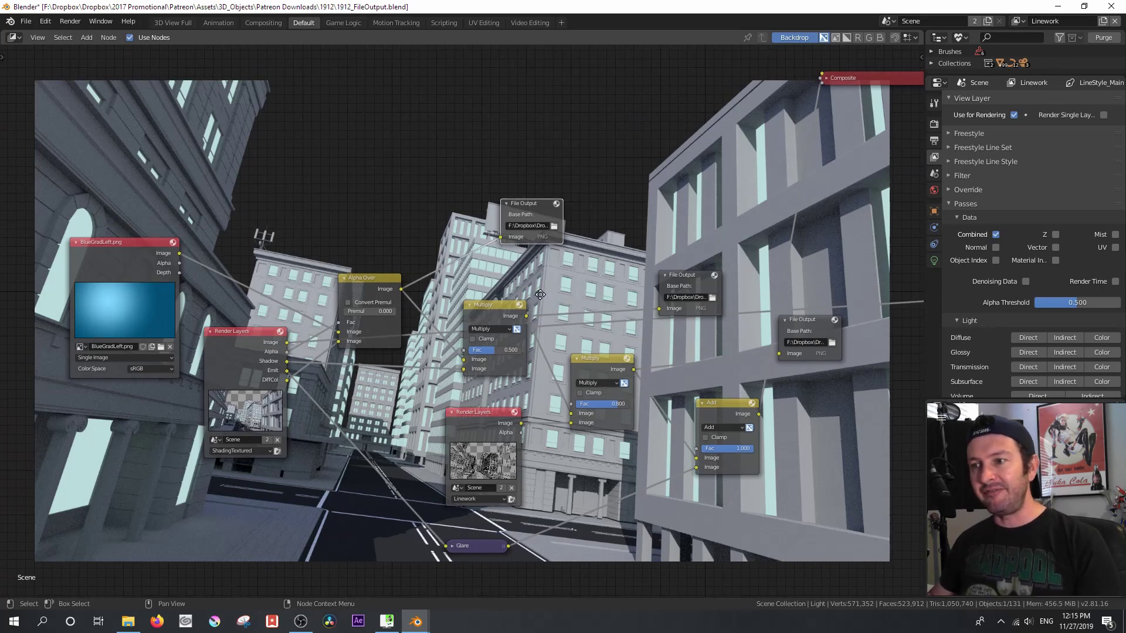
{"action": "middle_click_drag", "start_coordinate": [610, 303], "coordinate": [478, 245]}
{"action": "left_click_drag", "start_coordinate": [546, 220], "coordinate": [516, 201]}
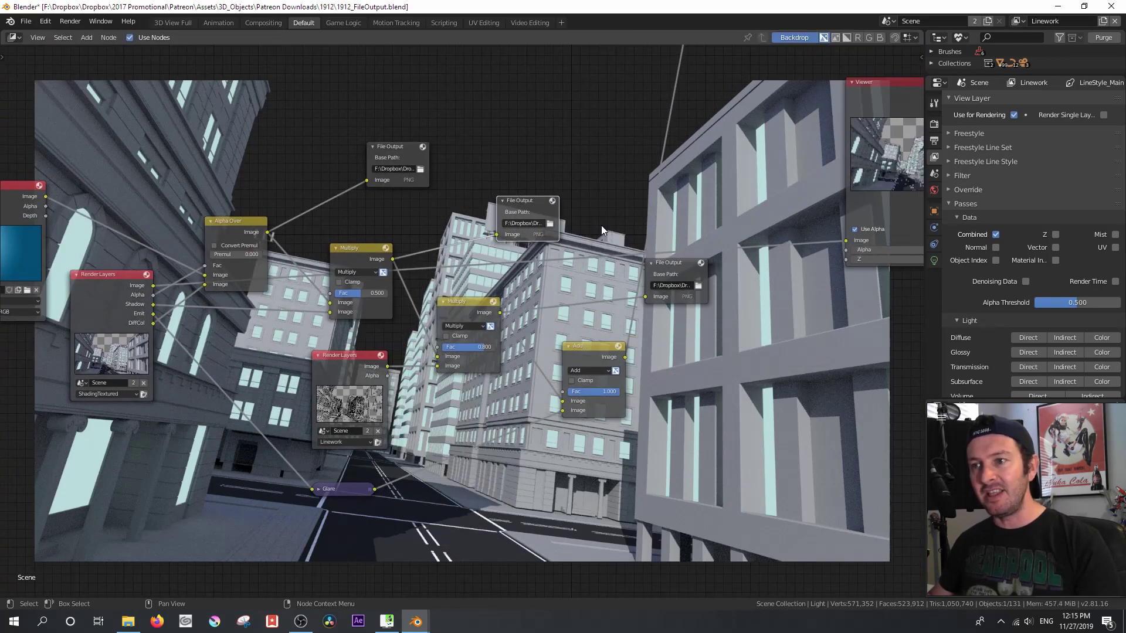
{"action": "middle_click_drag", "start_coordinate": [625, 204], "coordinate": [549, 261]}
{"action": "scroll", "coordinate": [554, 258], "scroll_direction": "down", "scroll_amount": 1}
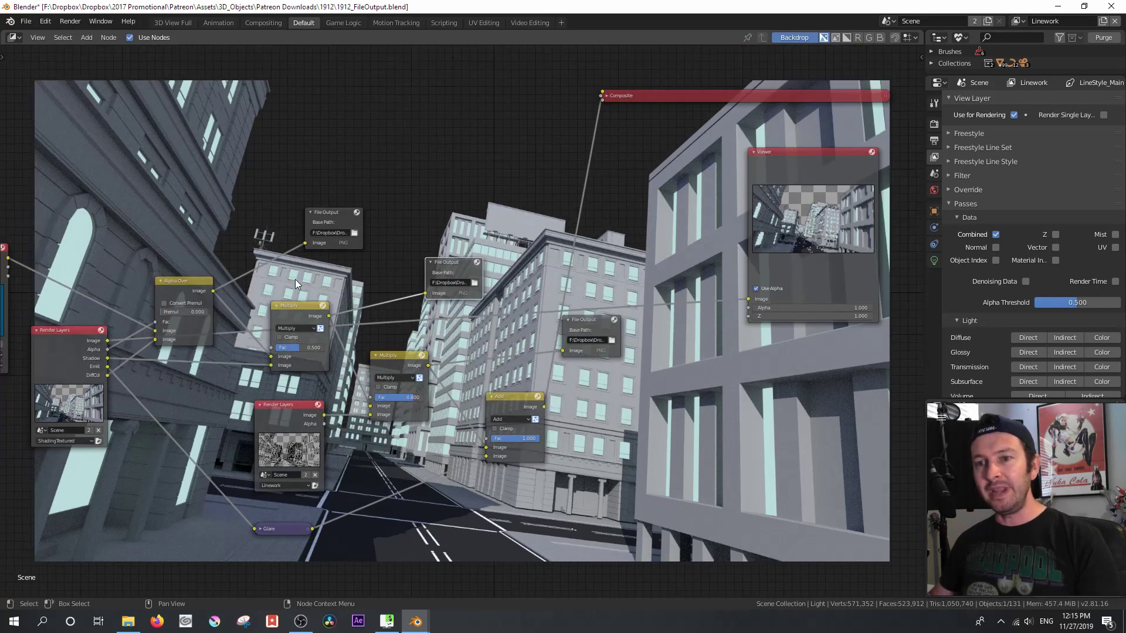
Preview the Alpha Over, both Multiply nodes, and the final Add node in the Viewer
{"action": "left_click", "coordinate": [212, 290], "text": "ctrl+shift"}
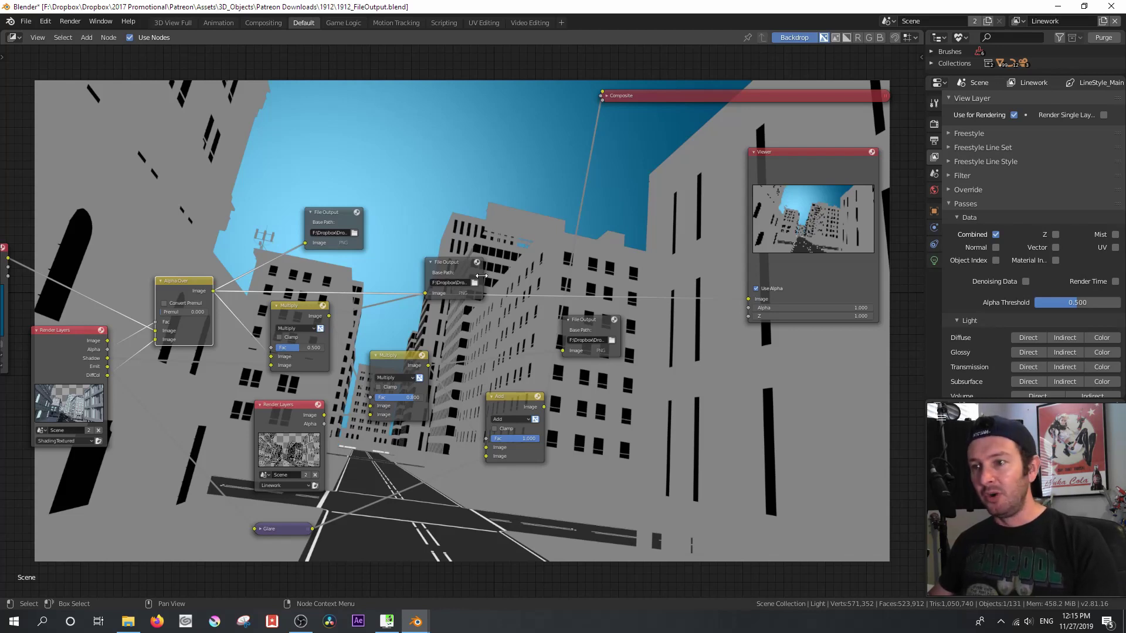
{"action": "left_click_drag", "start_coordinate": [329, 317], "coordinate": [740, 306]}
{"action": "middle_click_drag", "start_coordinate": [432, 404], "coordinate": [387, 379]}
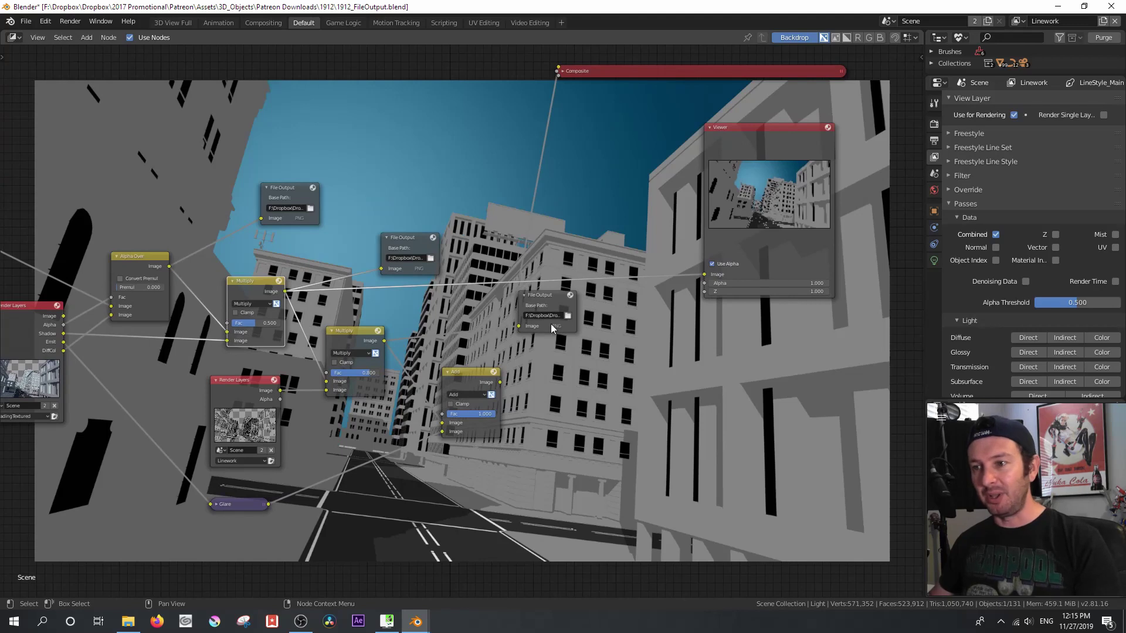
{"action": "left_click_drag", "start_coordinate": [384, 340], "coordinate": [710, 279]}
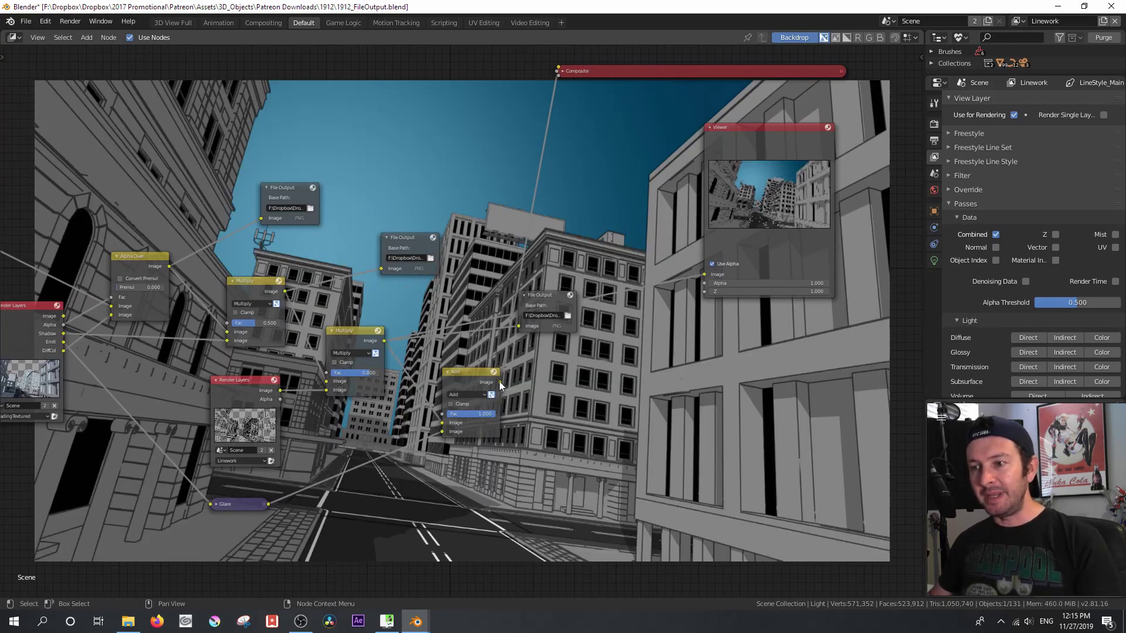
{"action": "left_click_drag", "start_coordinate": [498, 381], "coordinate": [704, 274]}
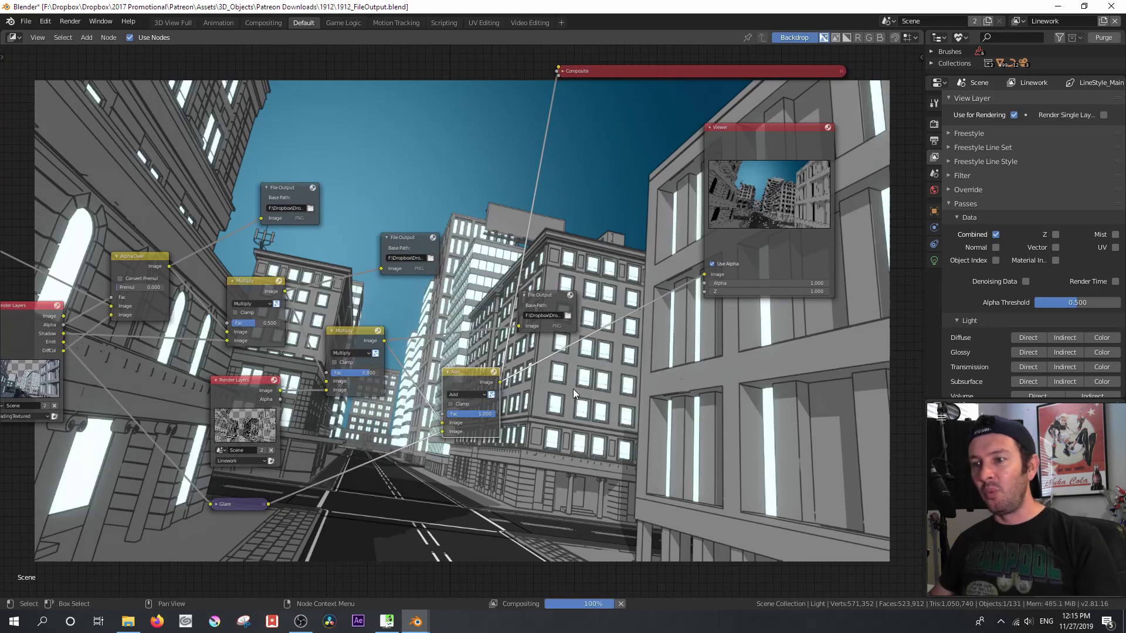
{"action": "scroll", "coordinate": [584, 387], "scroll_direction": "down", "scroll_amount": 2}
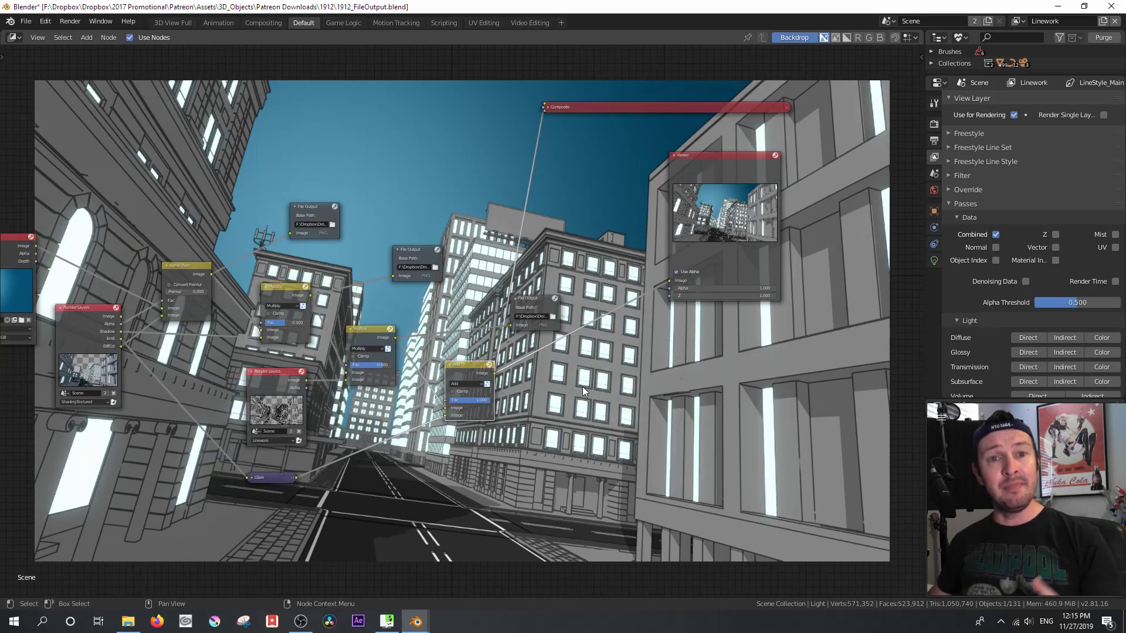